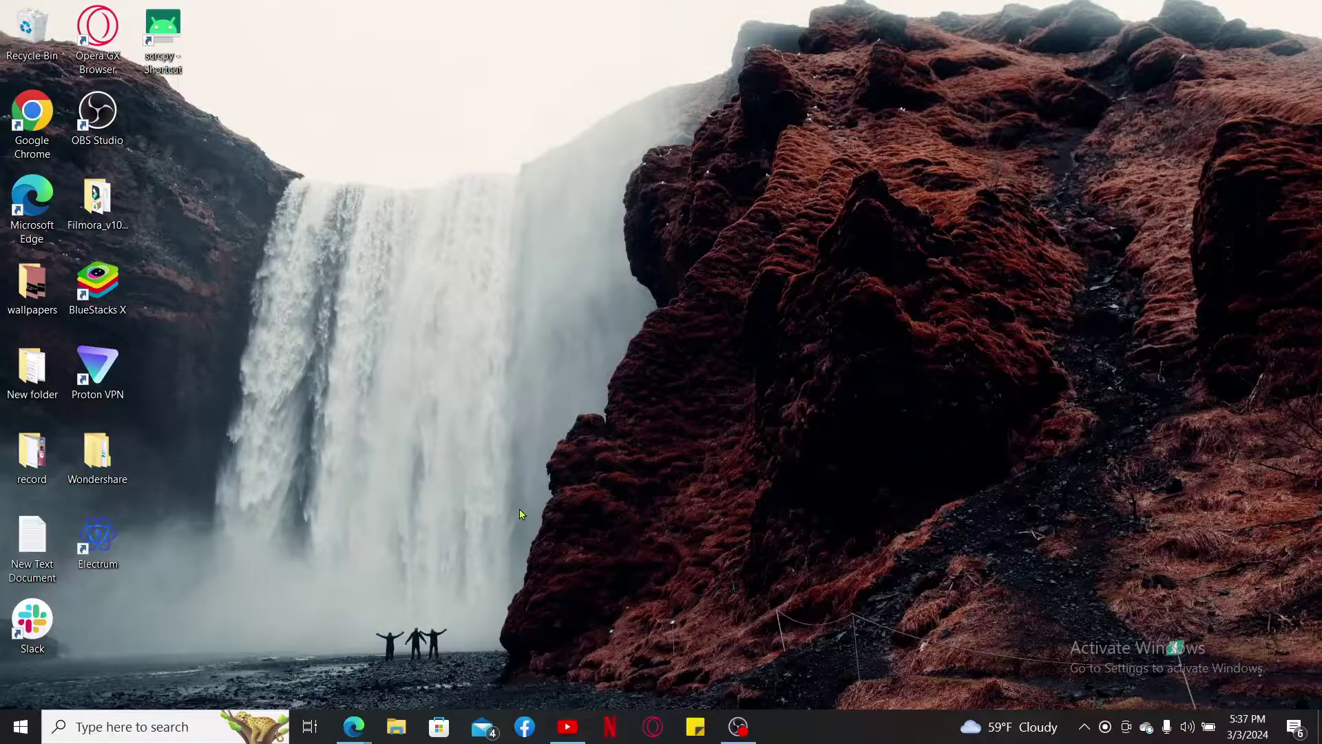
- In Edge, go to zoom.us and download ZoomInstallerFull.exe from the Desktop Client download page
double_click(32, 200)
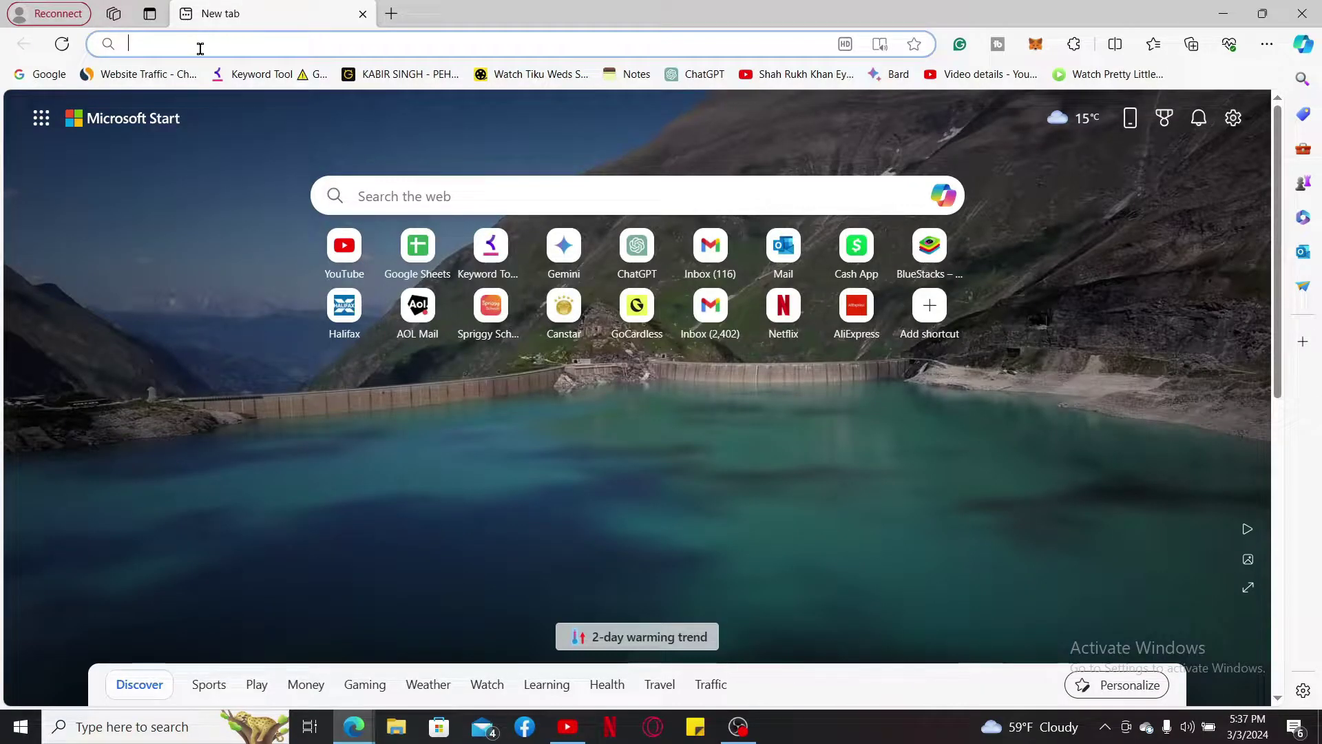
text(zom.us)
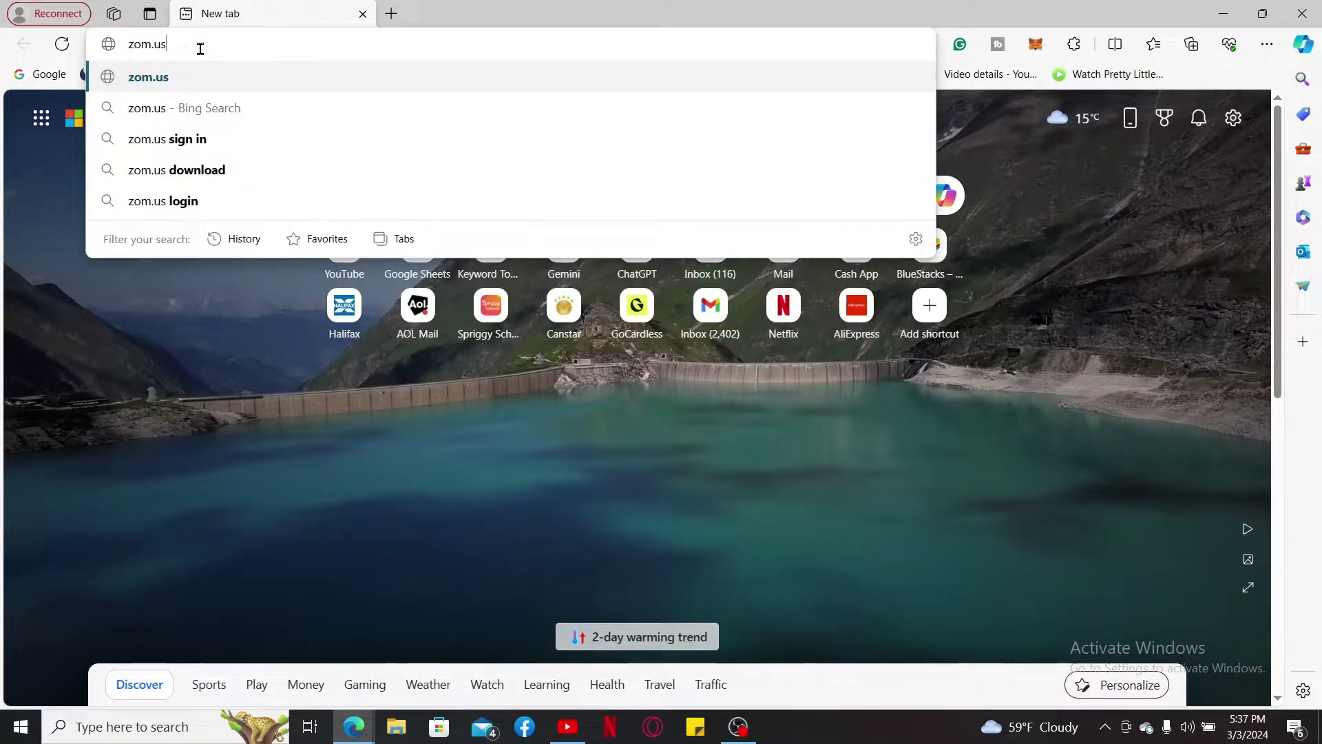
key(Return)
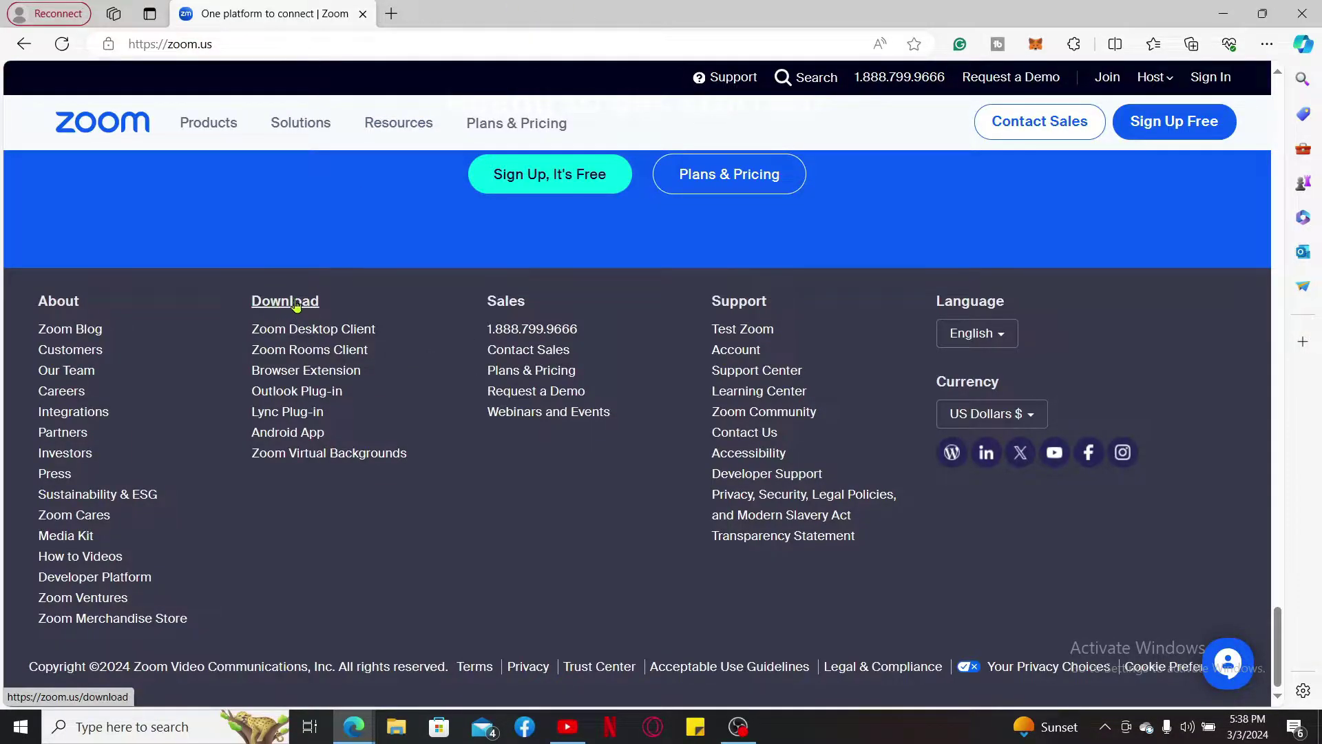
click(333, 331)
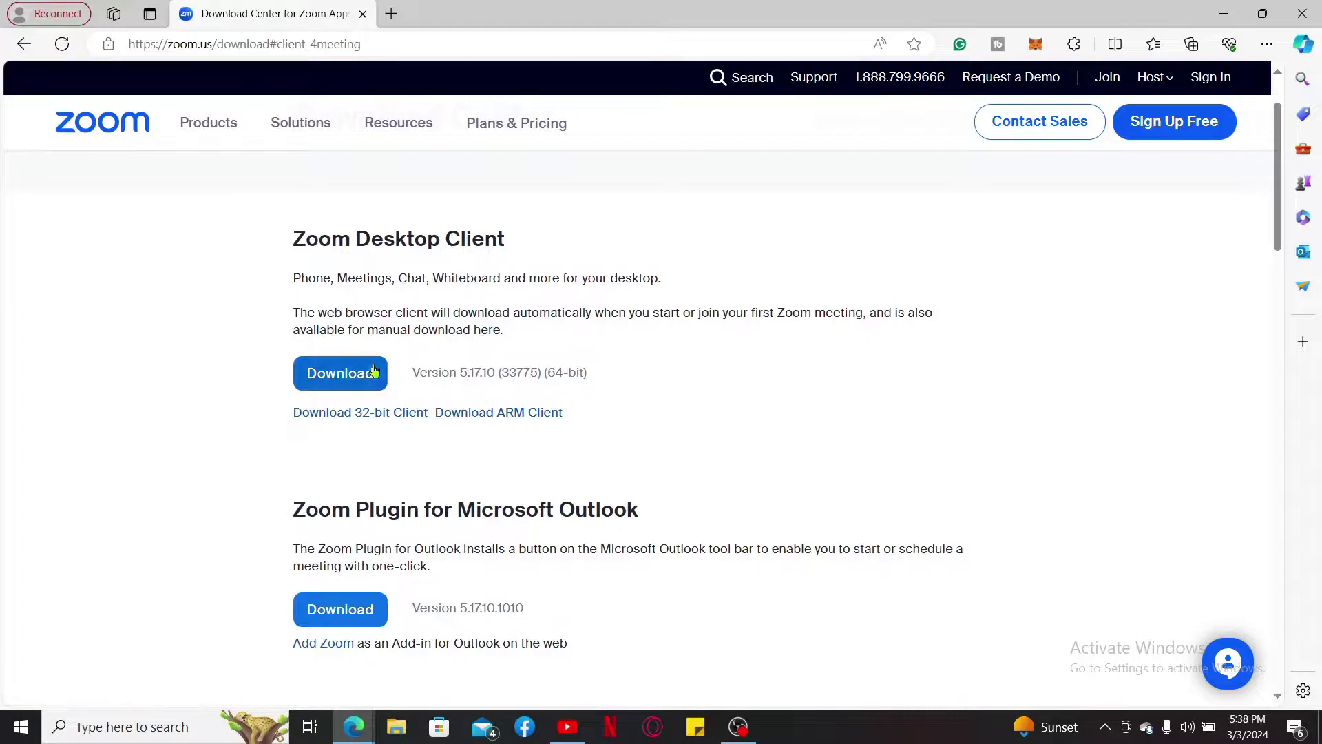
click(353, 381)
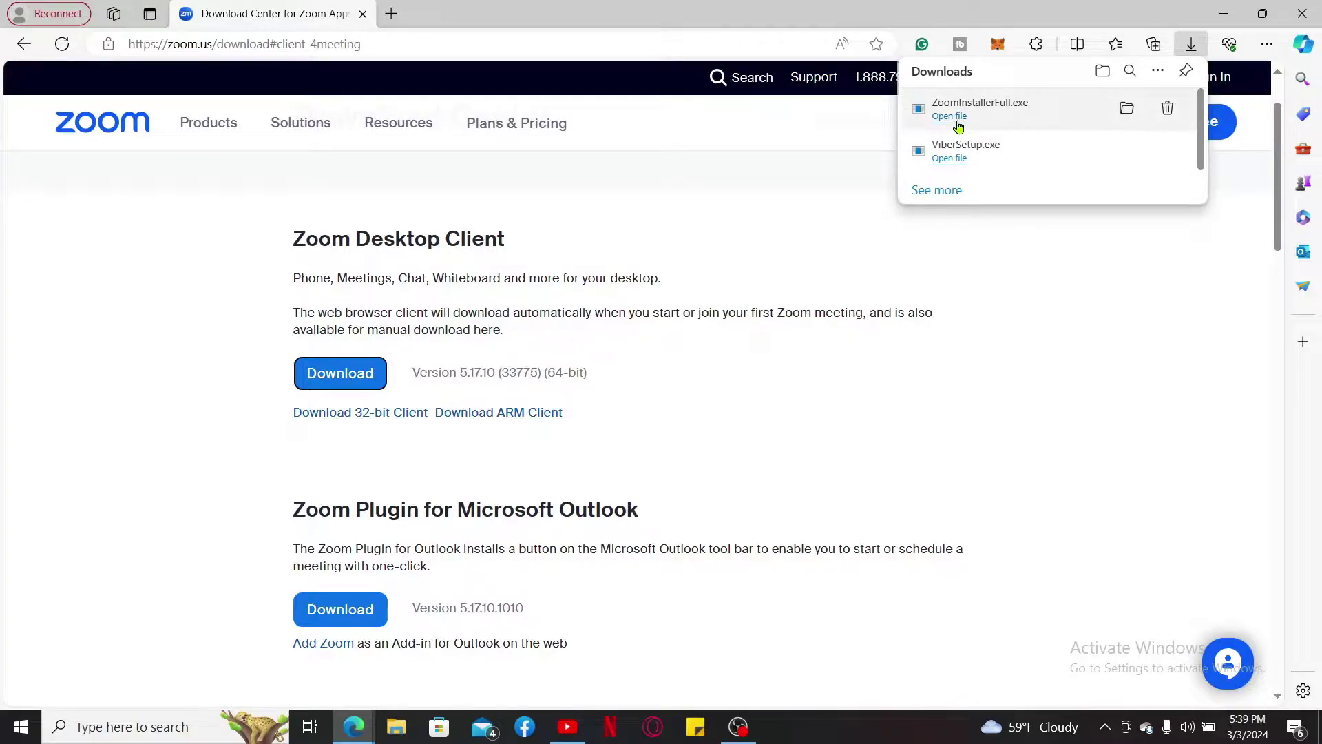
- Run ZoomInstallerFull.exe, confirm the install, then cancel the join form back to the start window
click(955, 117)
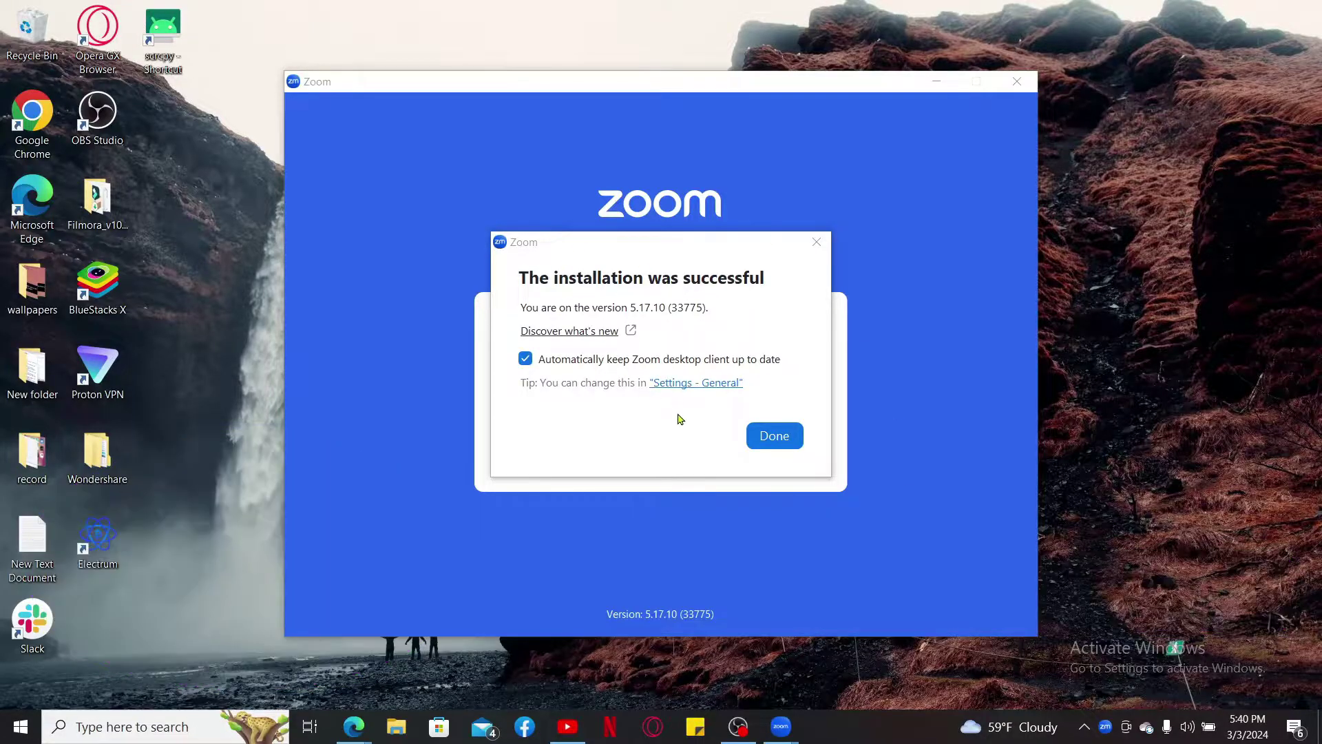
click(782, 436)
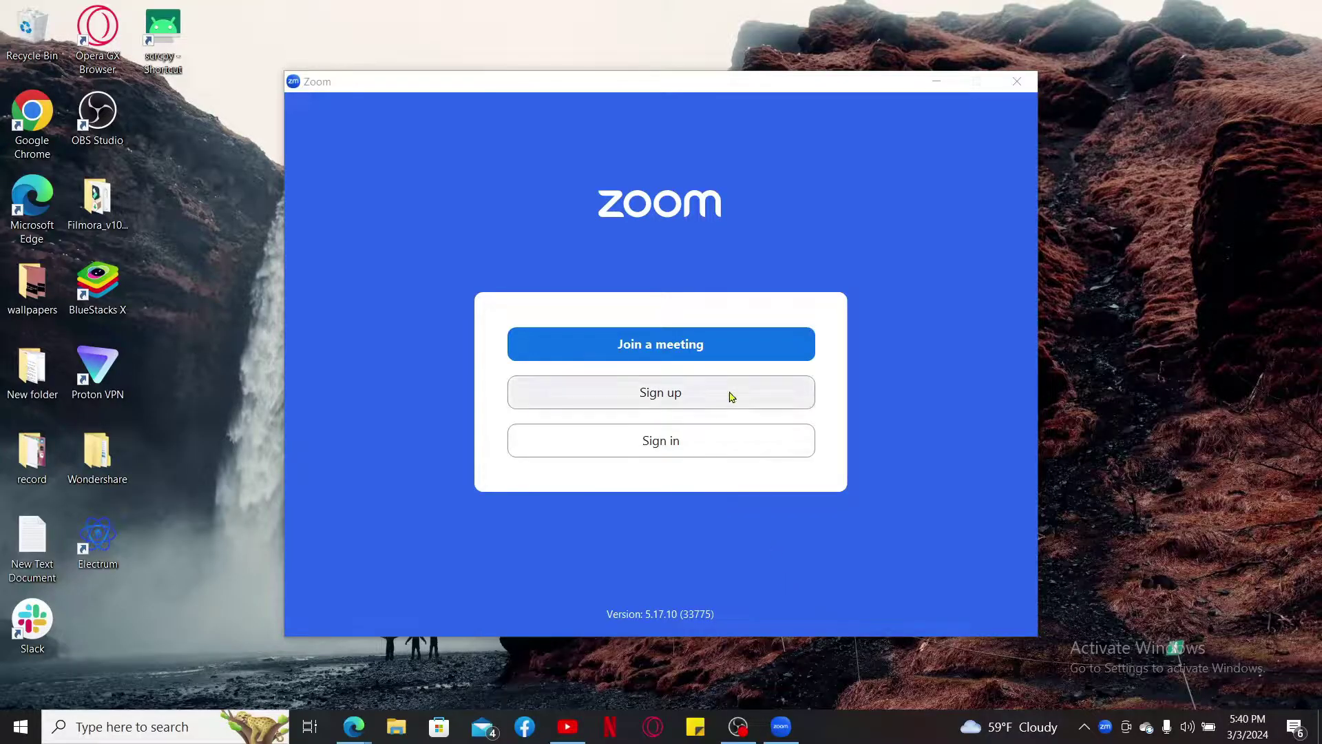
click(718, 344)
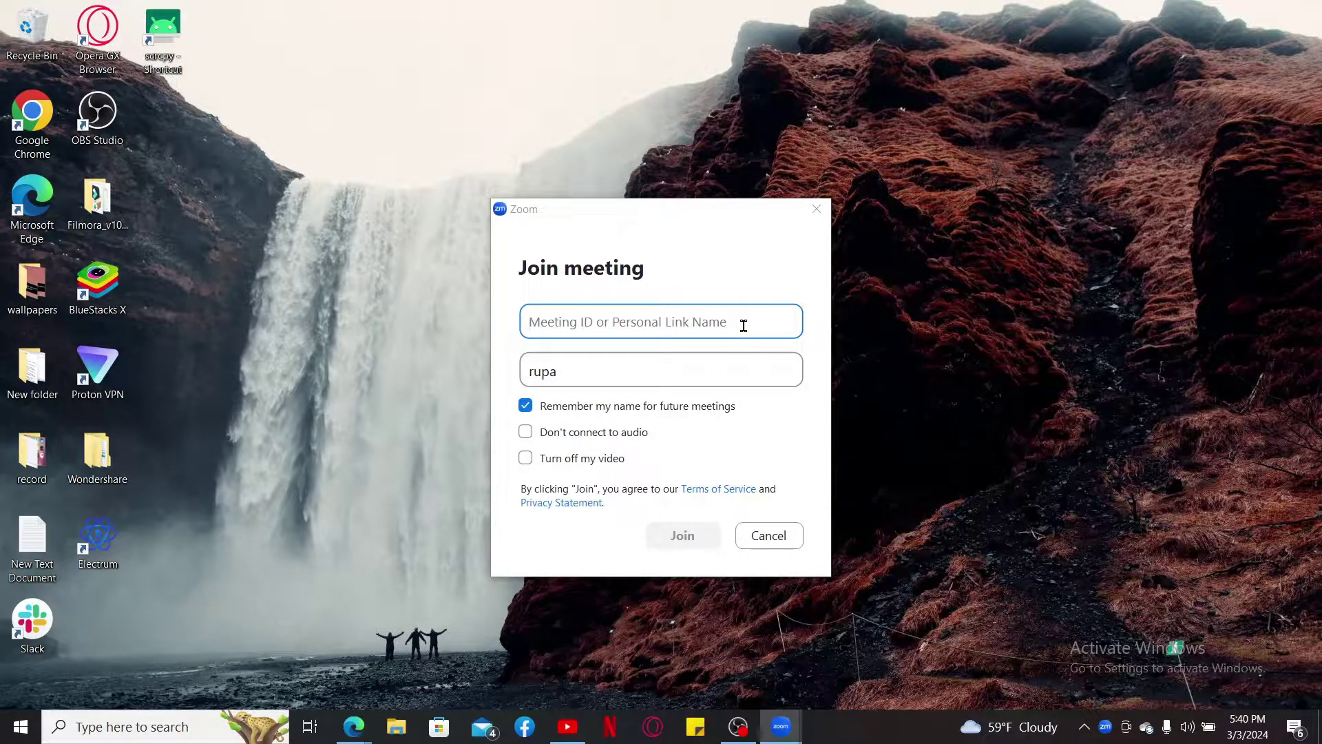
key(Escape)
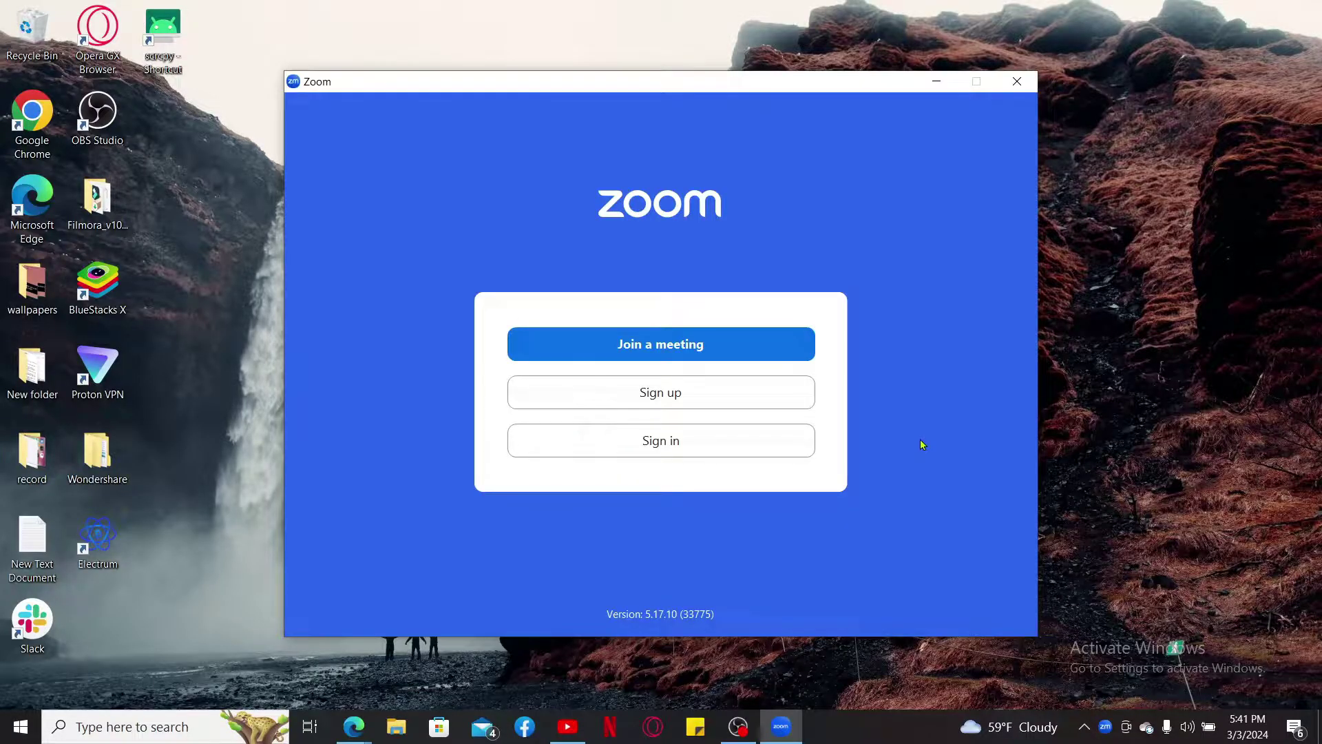
- Sign up for Zoom with birth year 1994 and paste the account email address
click(675, 394)
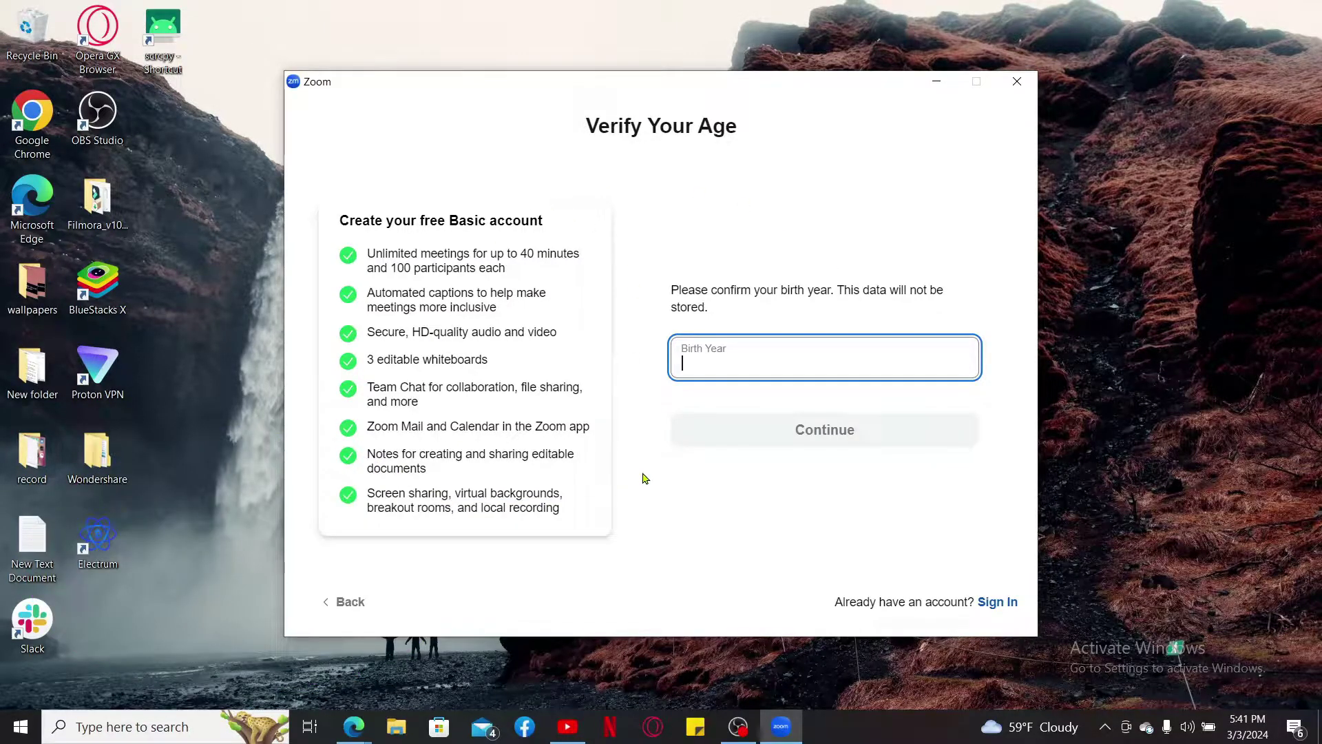
text(1994)
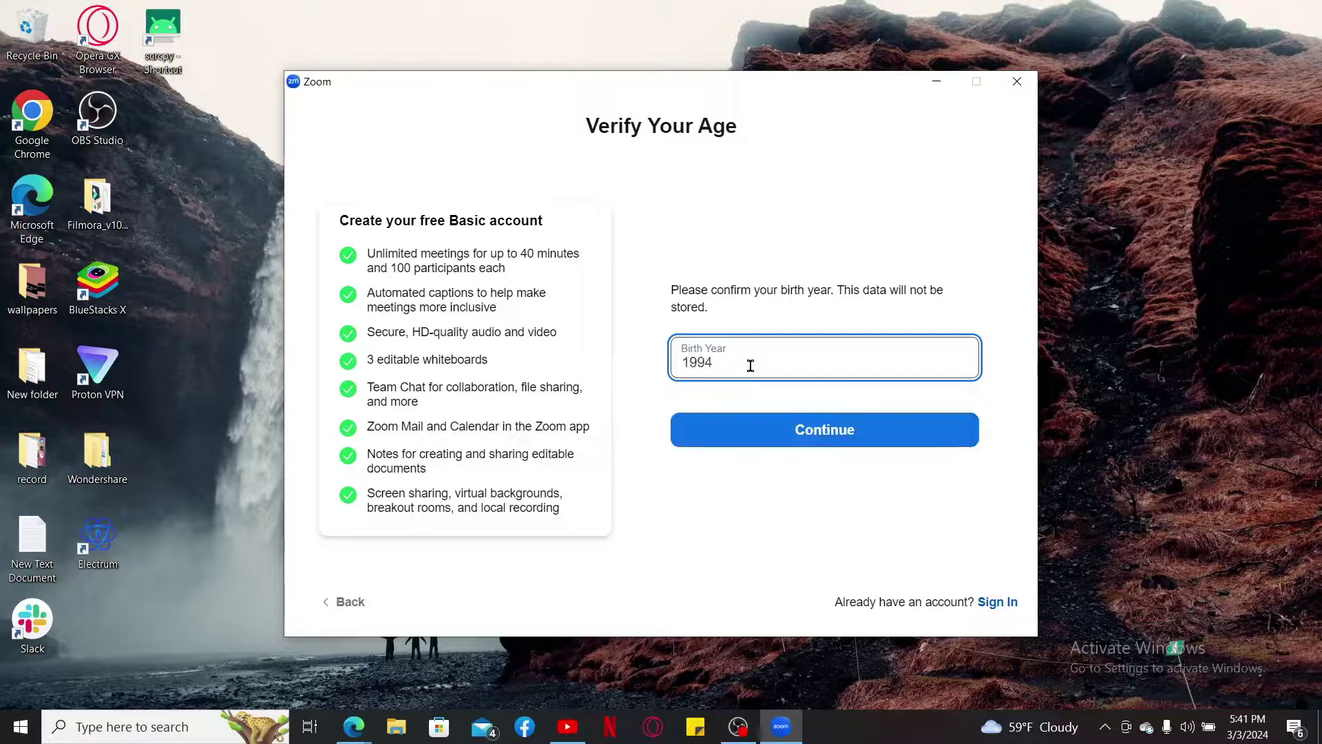
click(854, 434)
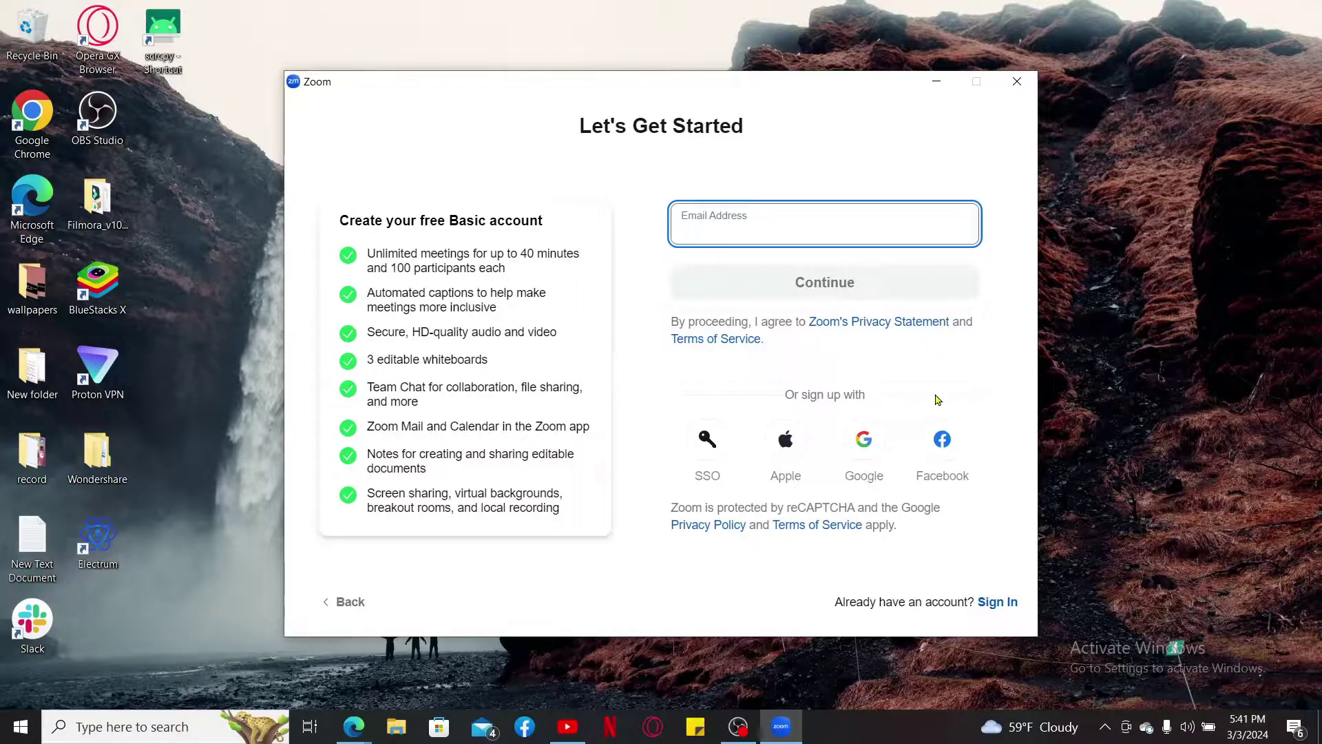
click(735, 222)
key(ctrl+v)
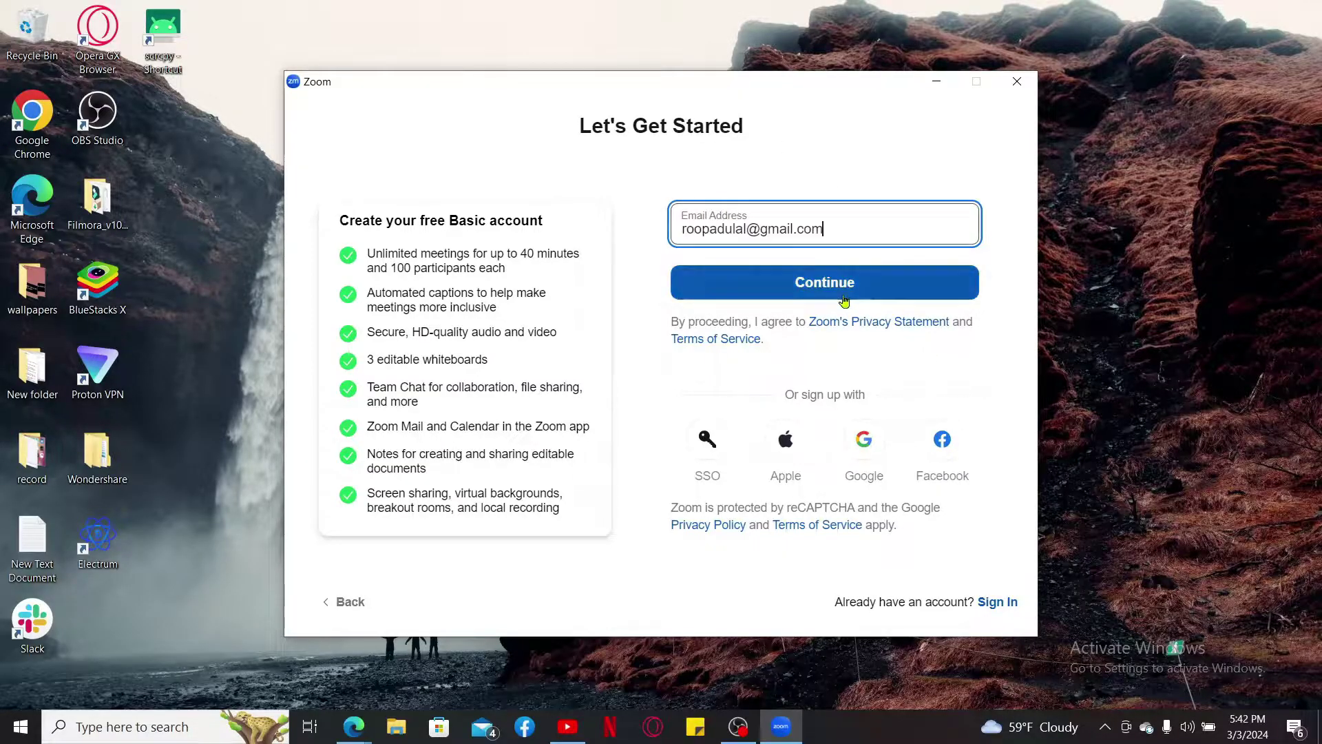
click(843, 291)
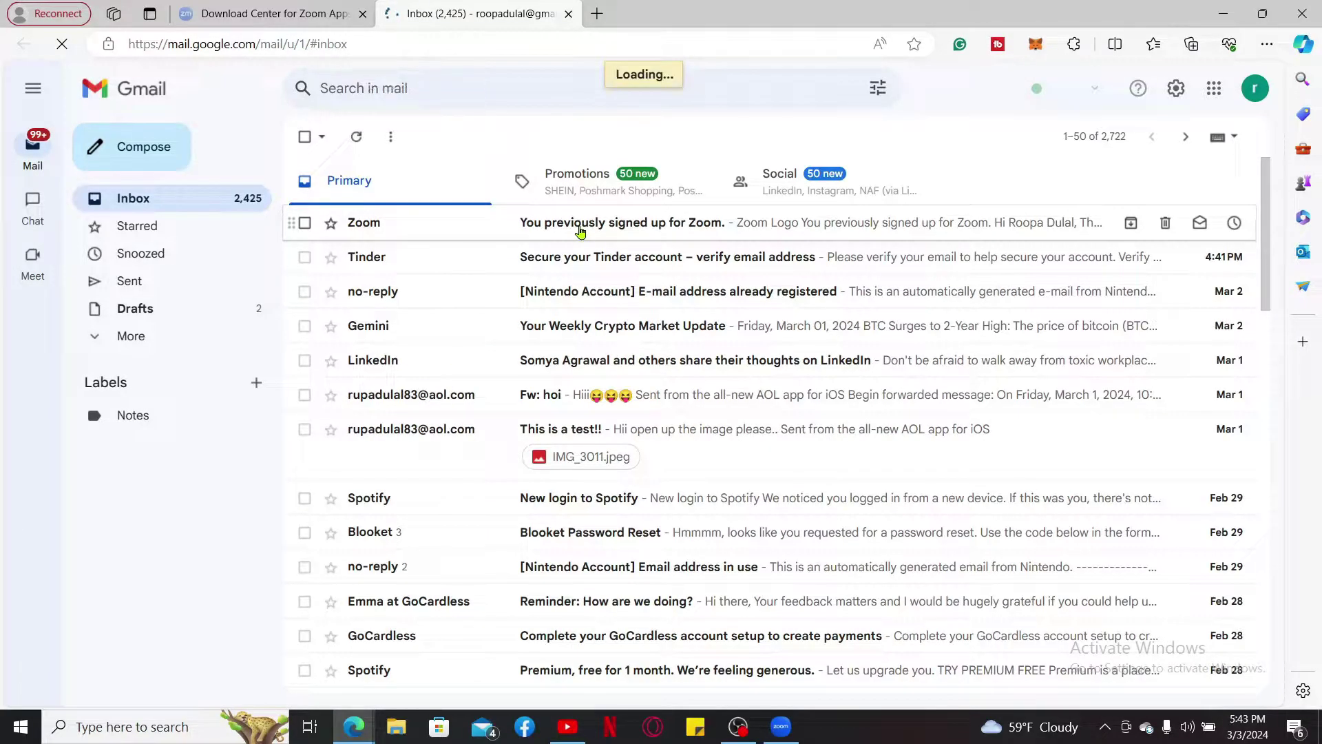
- Open Zoom's sign-up verification email in the Gmail inbox
click(581, 232)
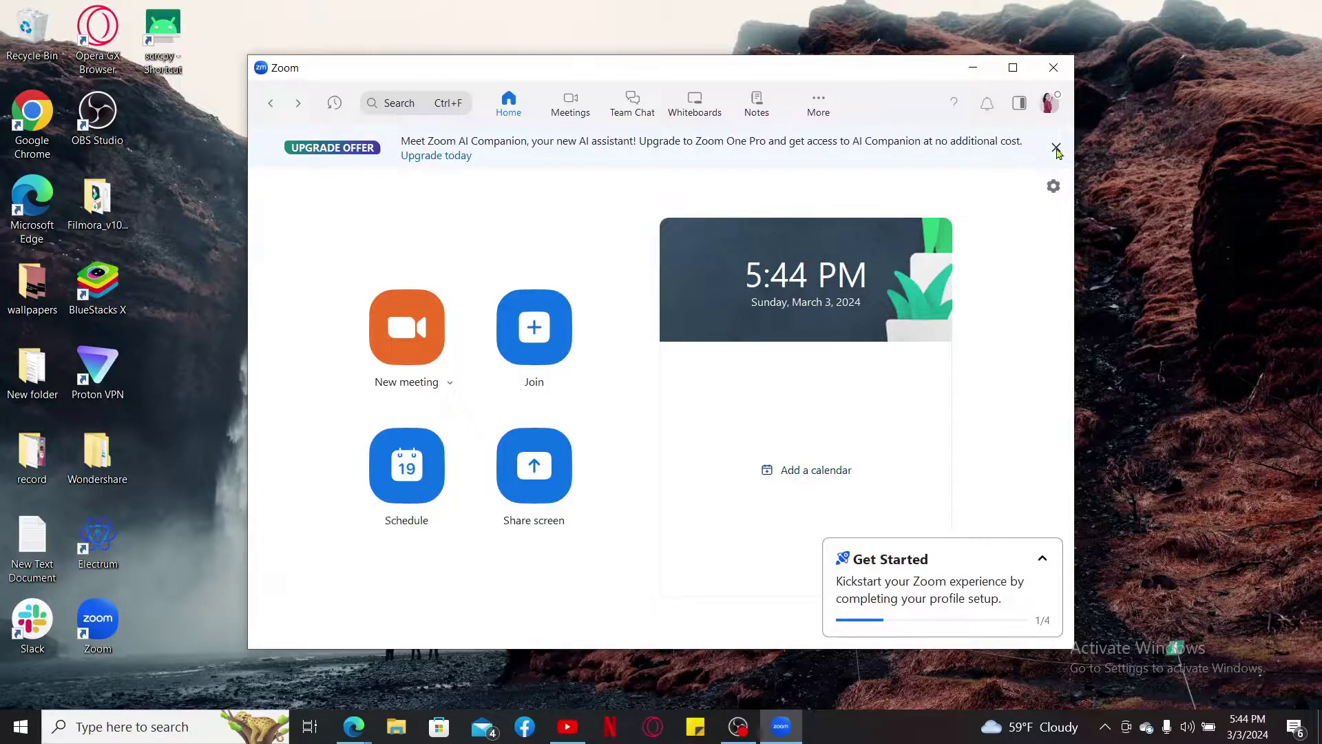
- Close the AI Companion upgrade banner and maximize the Zoom window
click(1055, 147)
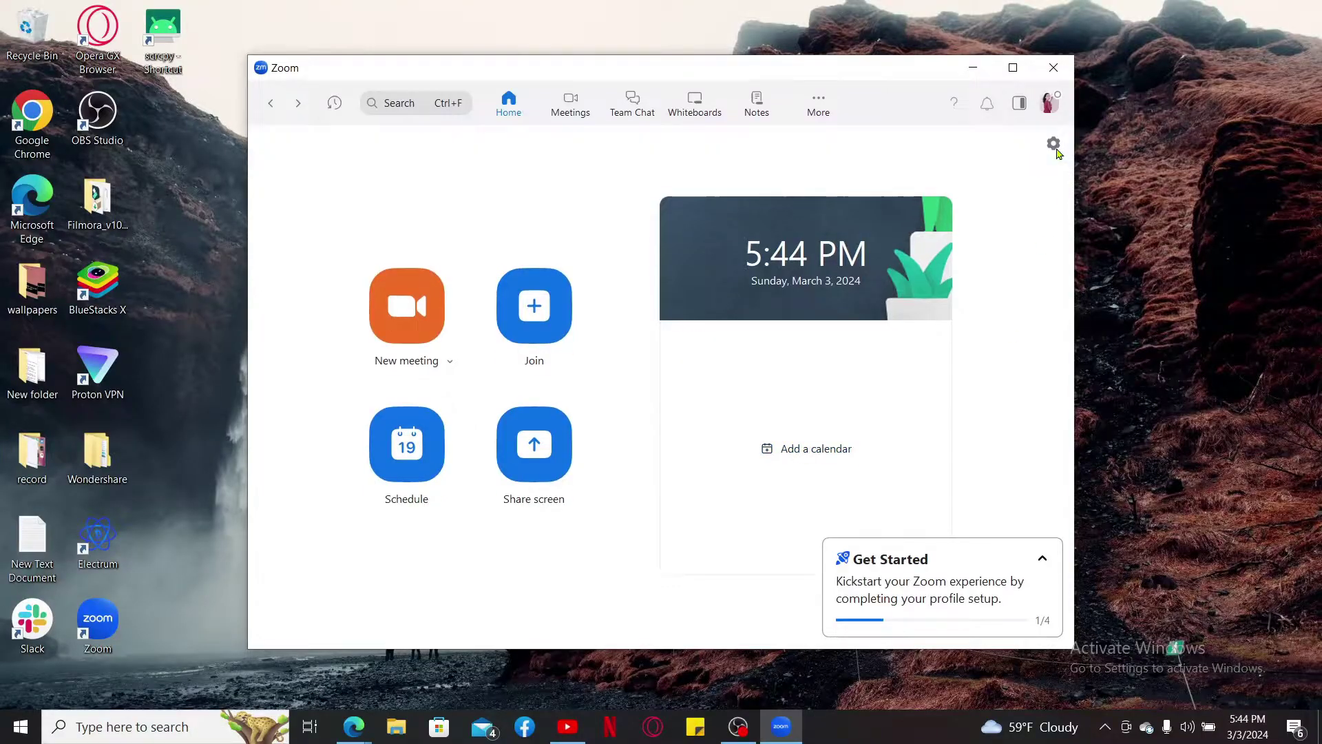
click(1014, 67)
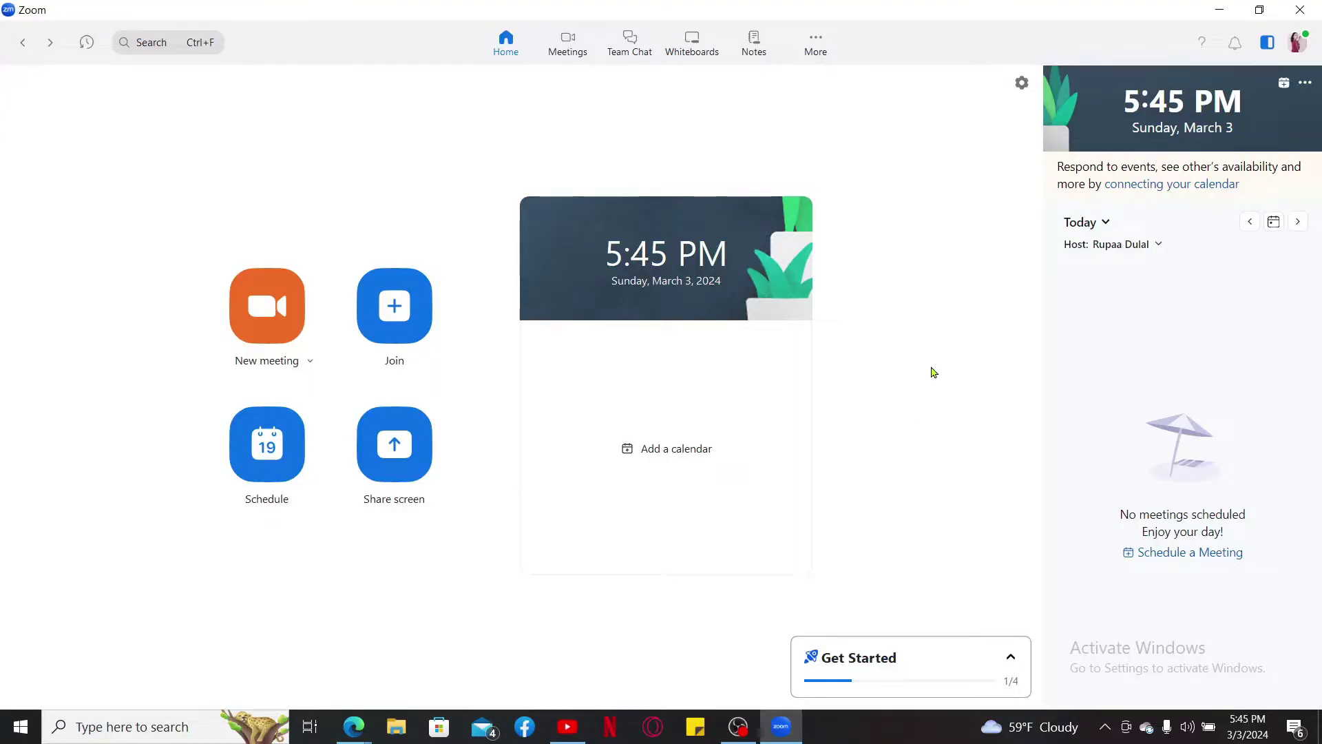
- Browse the Audio and Video pages of Zoom Settings, scrolling through each list of options
click(1022, 85)
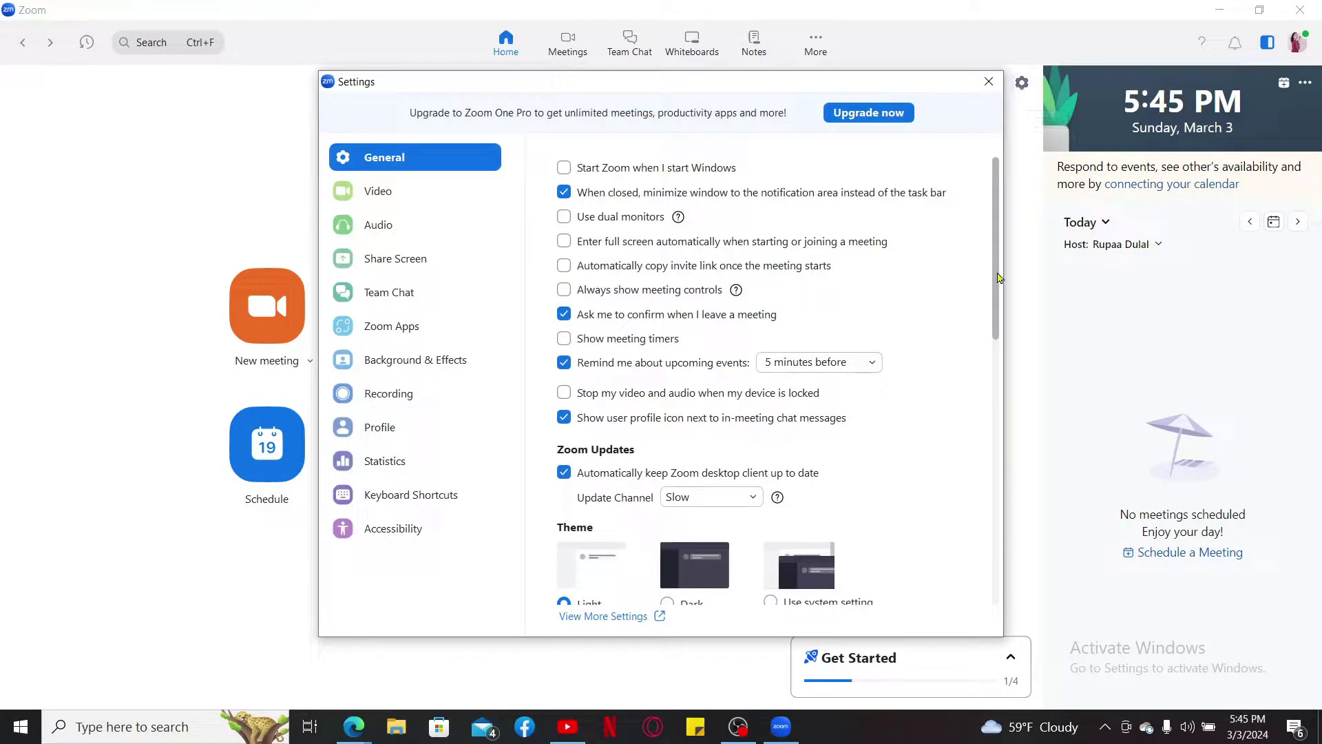
click(386, 235)
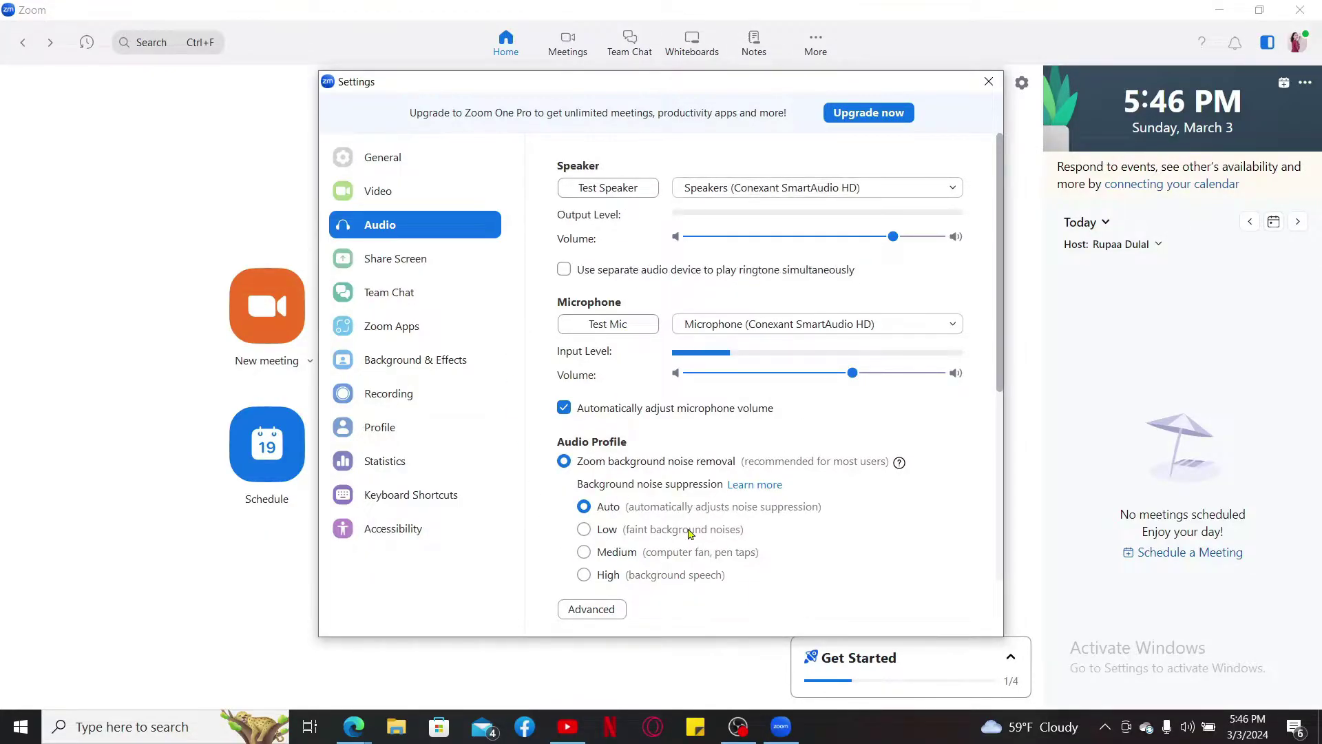
scroll(696, 527, down, 3)
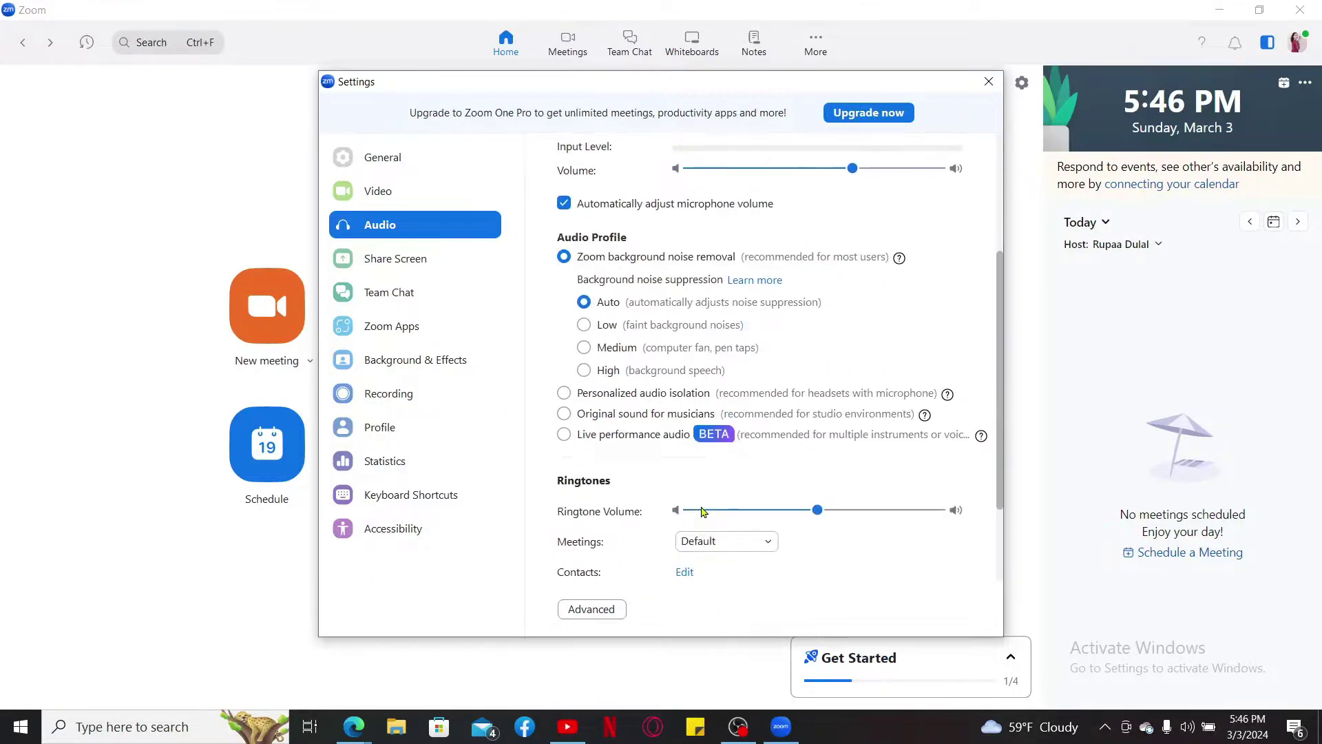
click(384, 193)
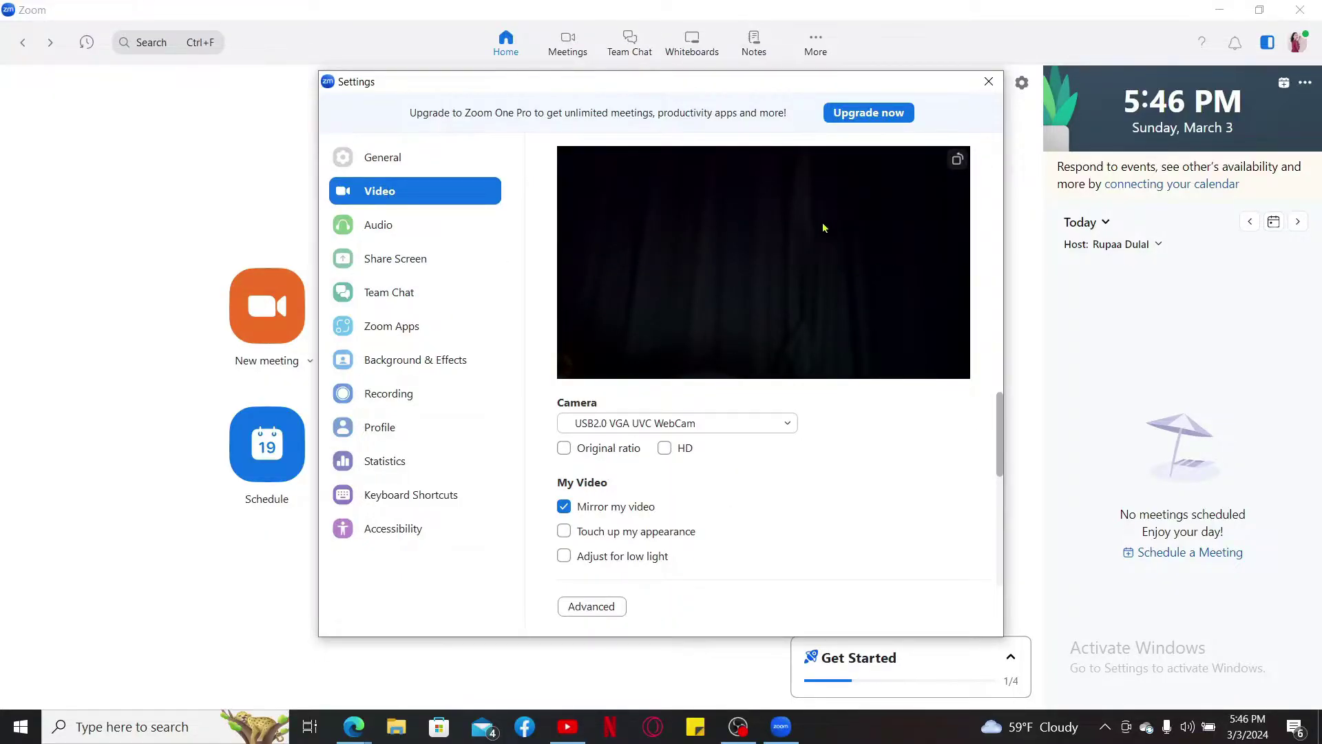
scroll(732, 441, down, 10)
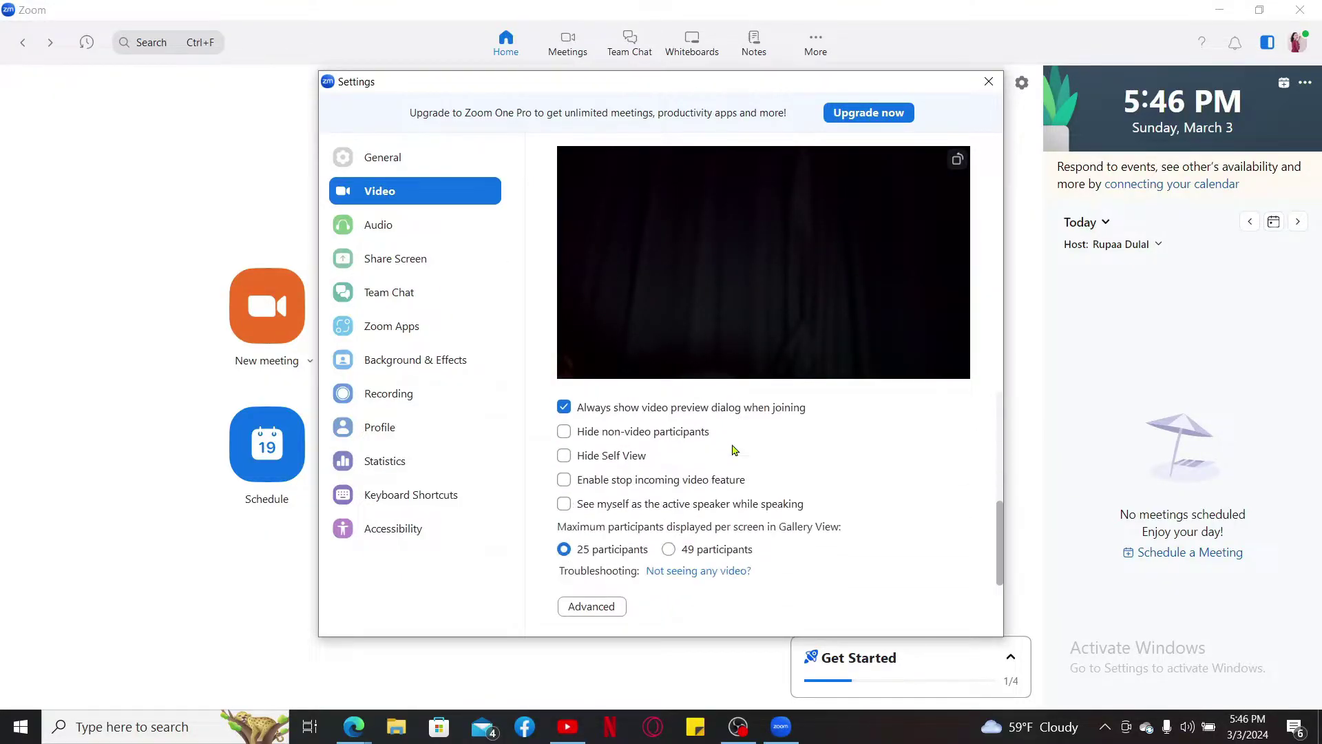
click(396, 289)
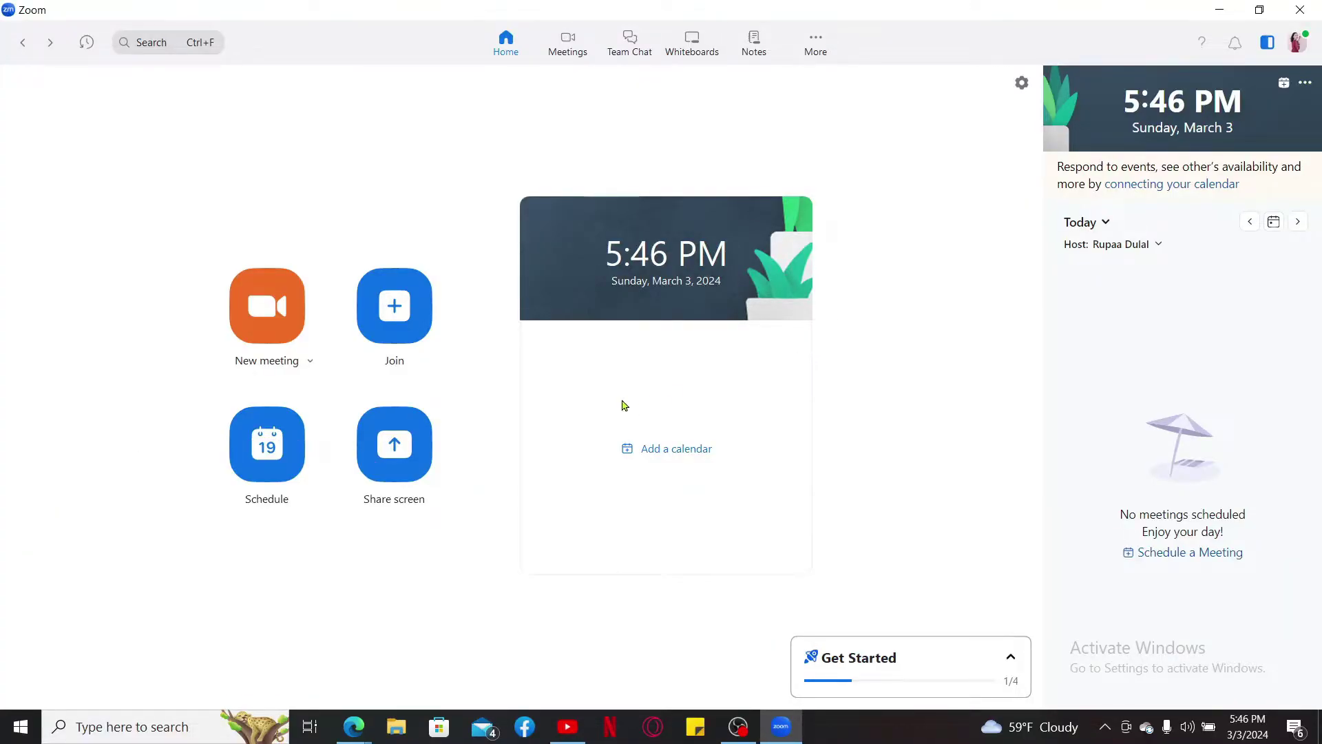
- Join the meeting using the pasted meeting ID, with 'Turn off my video' ticked
click(410, 294)
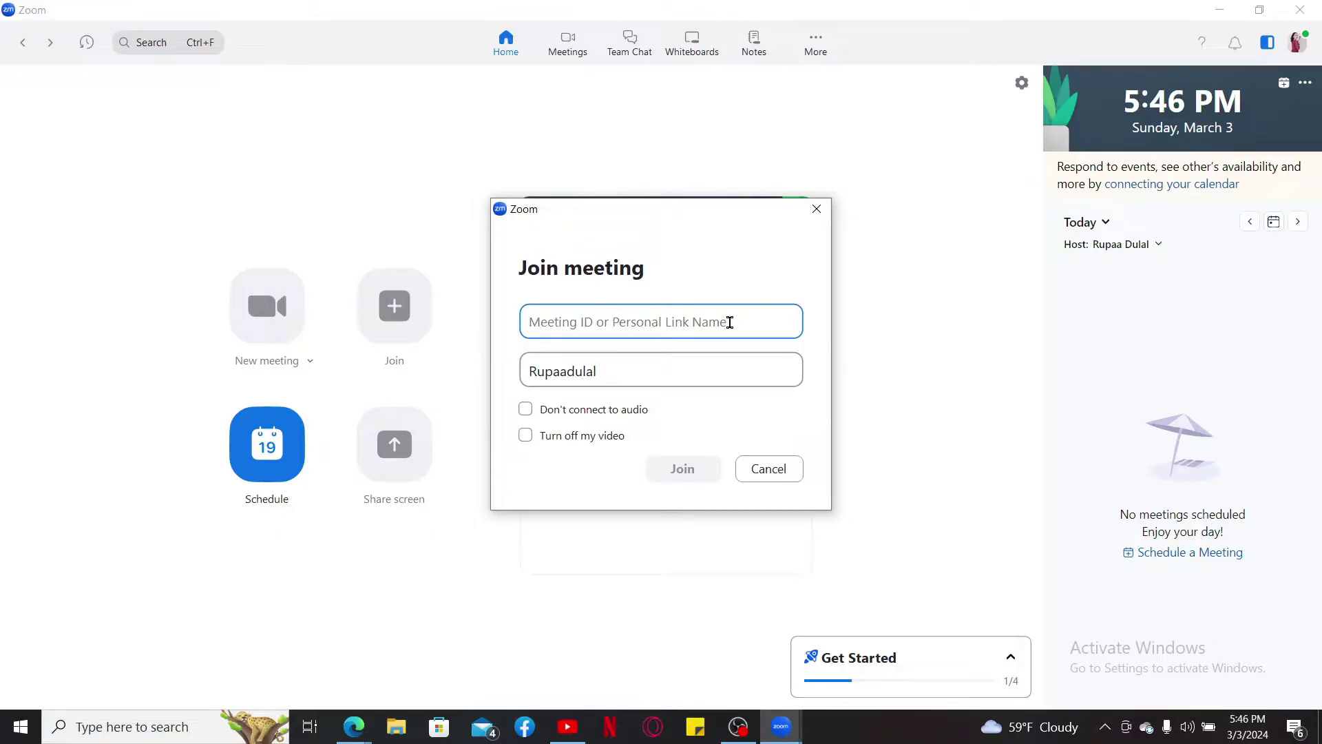
text(rup755465)
drag(651, 375, 508, 370)
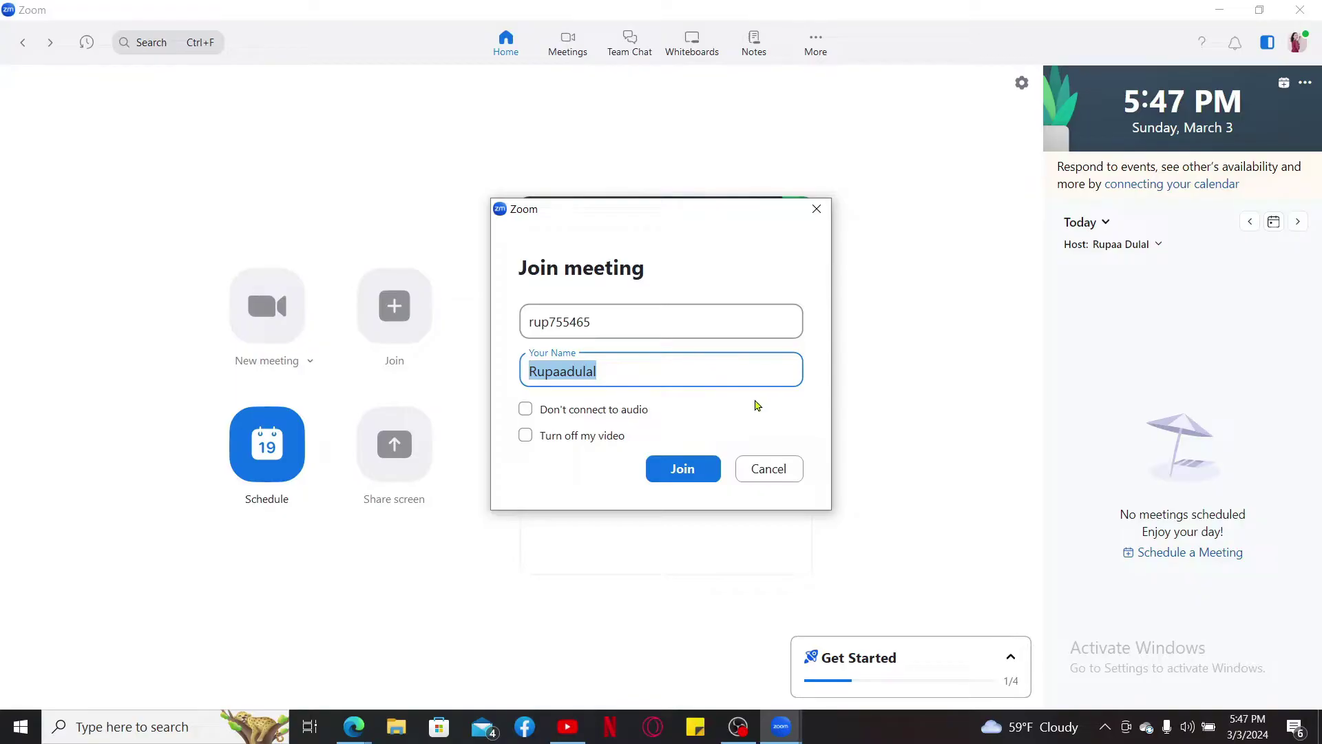
click(526, 435)
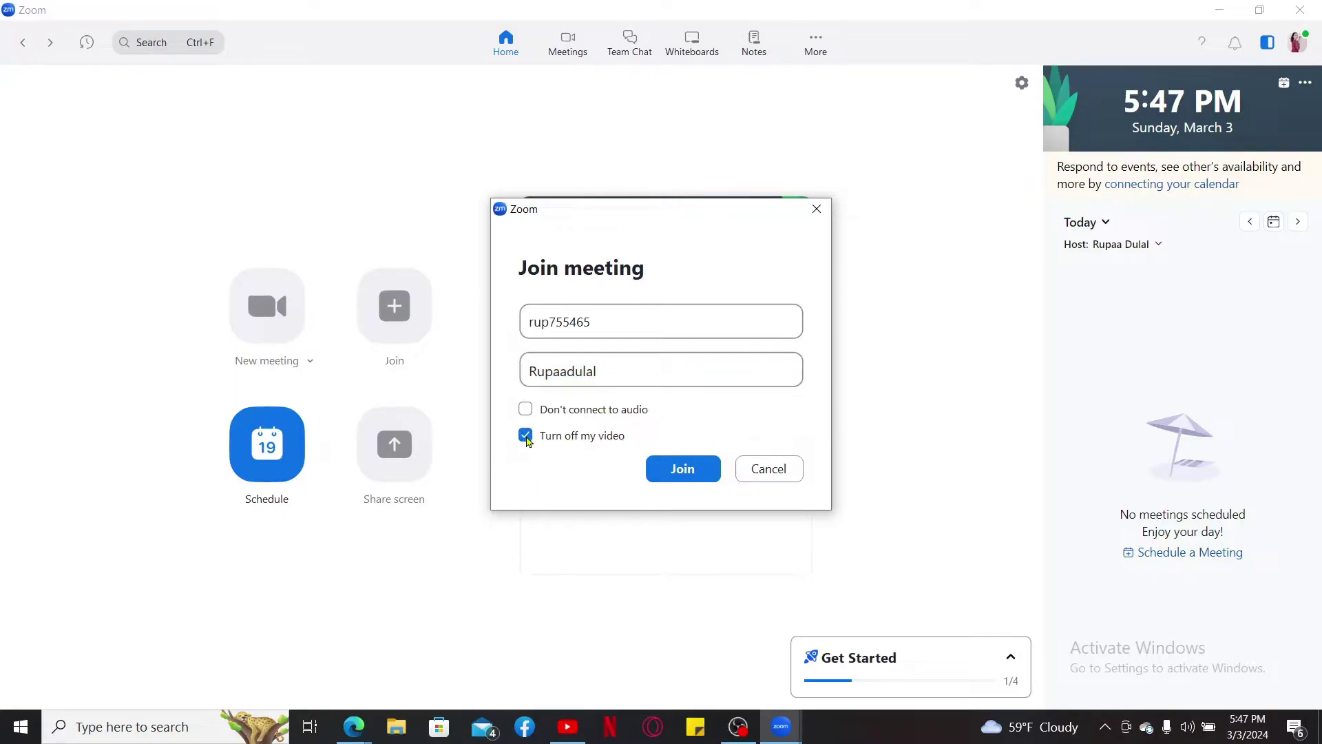
click(684, 470)
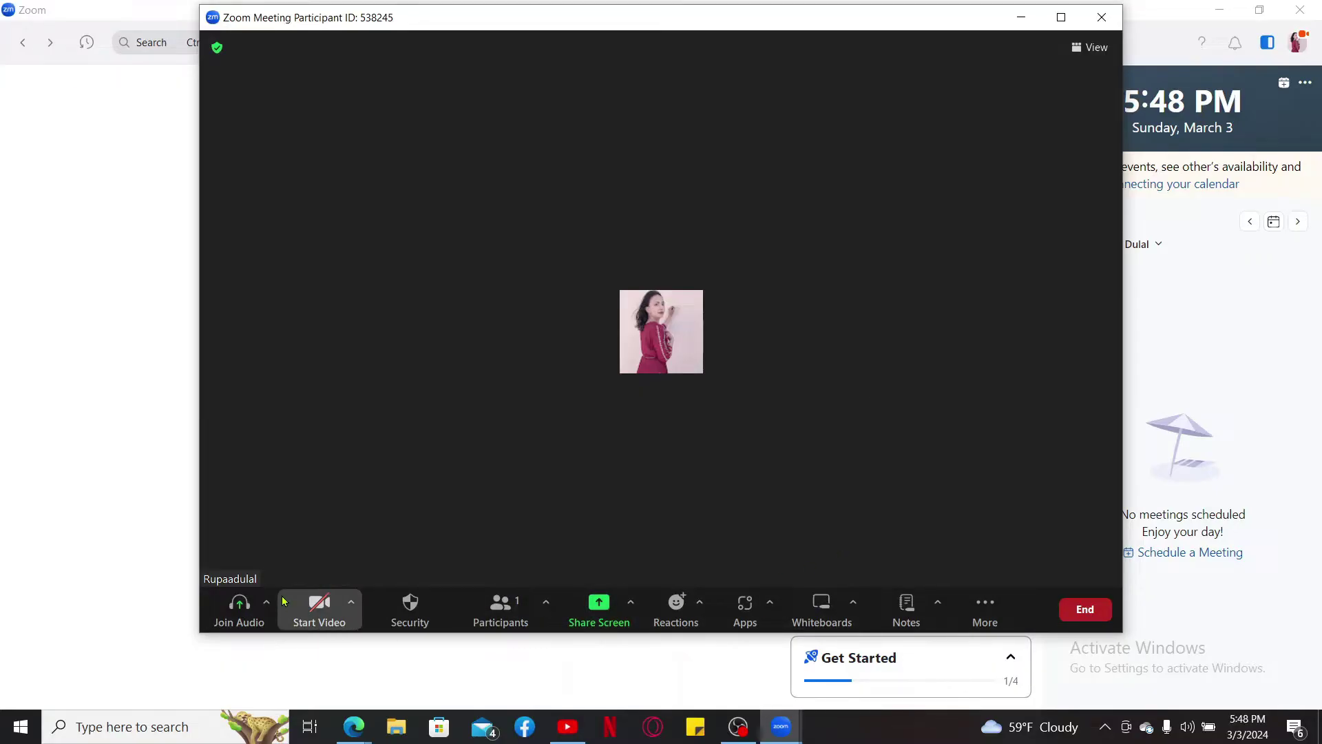
- Open audio join options, view Security permissions, then open the Participants panel listing you as host
click(243, 611)
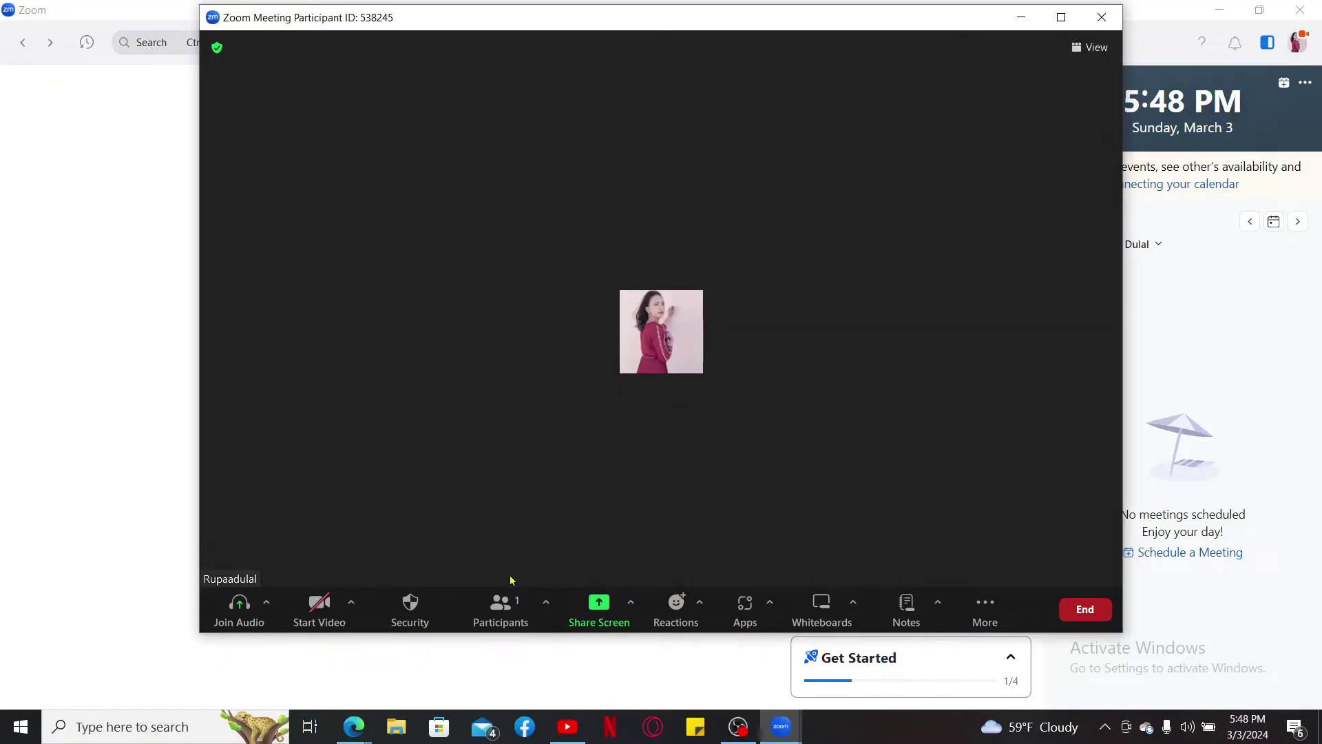
click(412, 610)
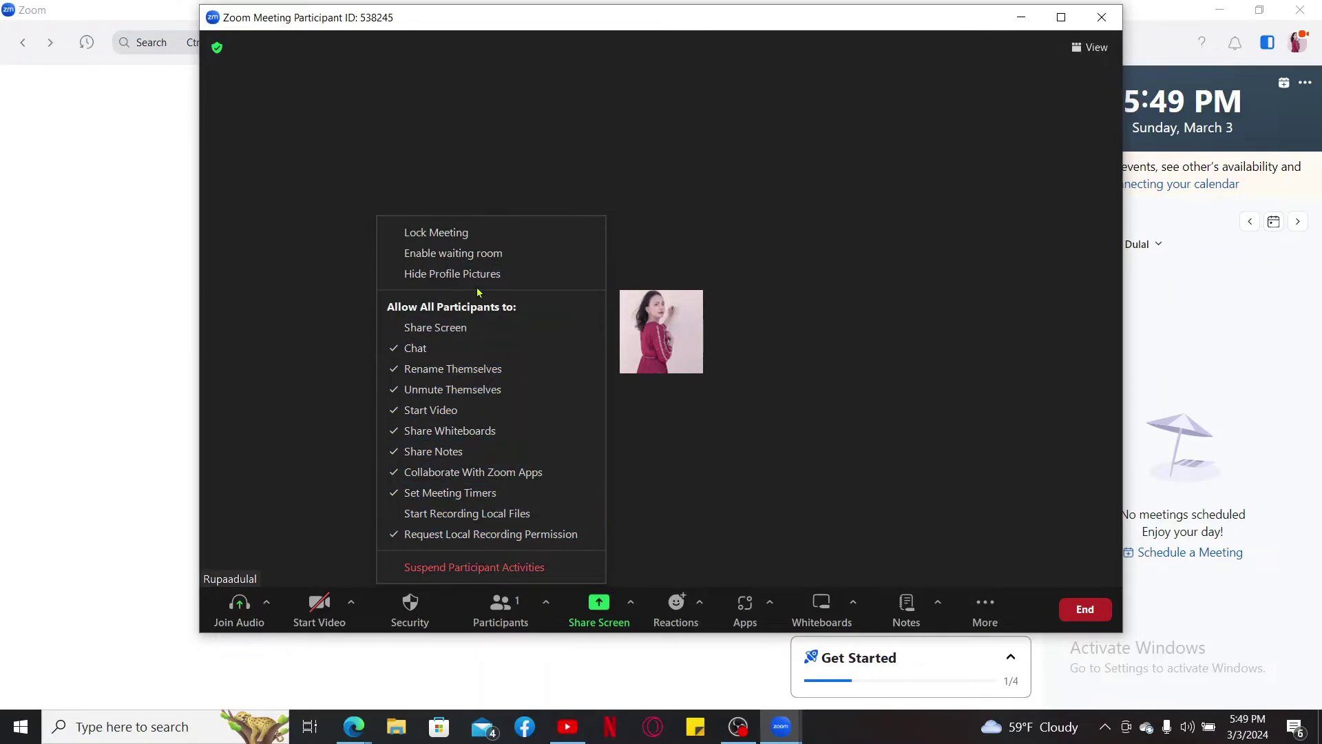
click(501, 610)
click(420, 609)
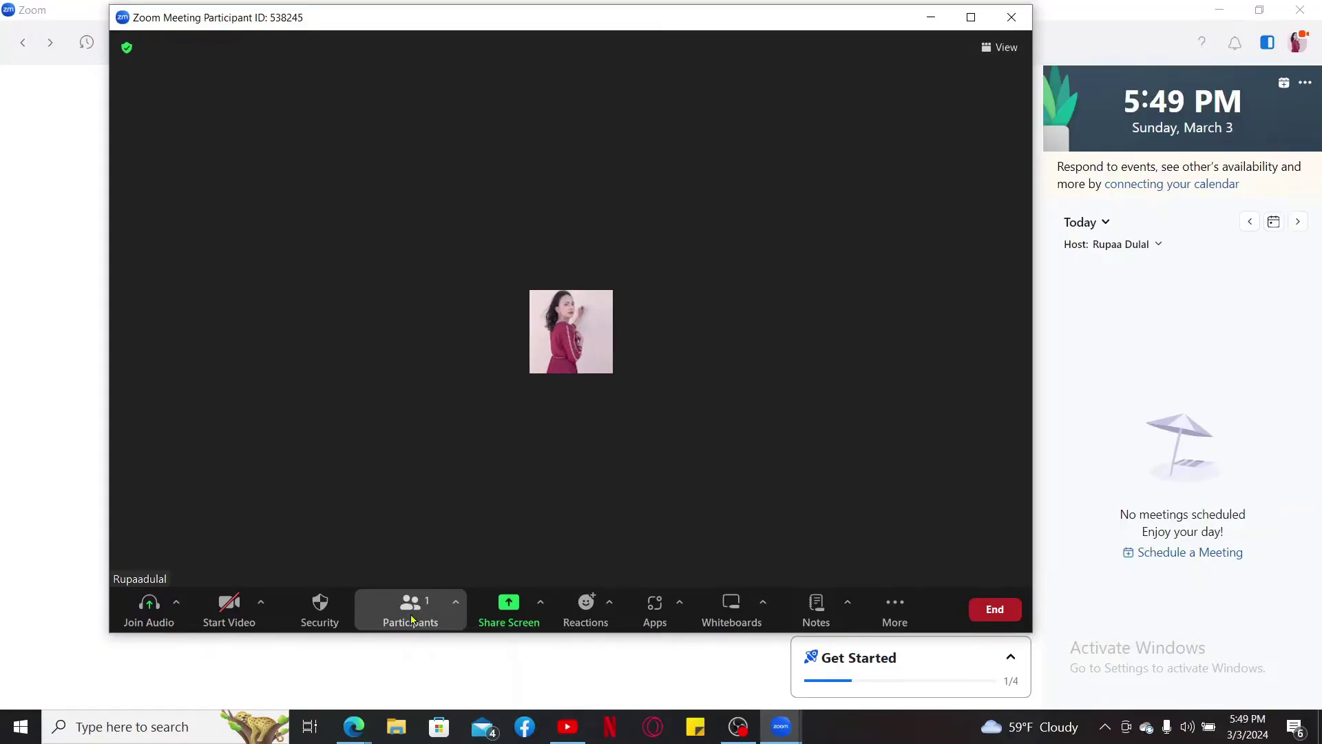
click(431, 614)
click(432, 614)
click(432, 615)
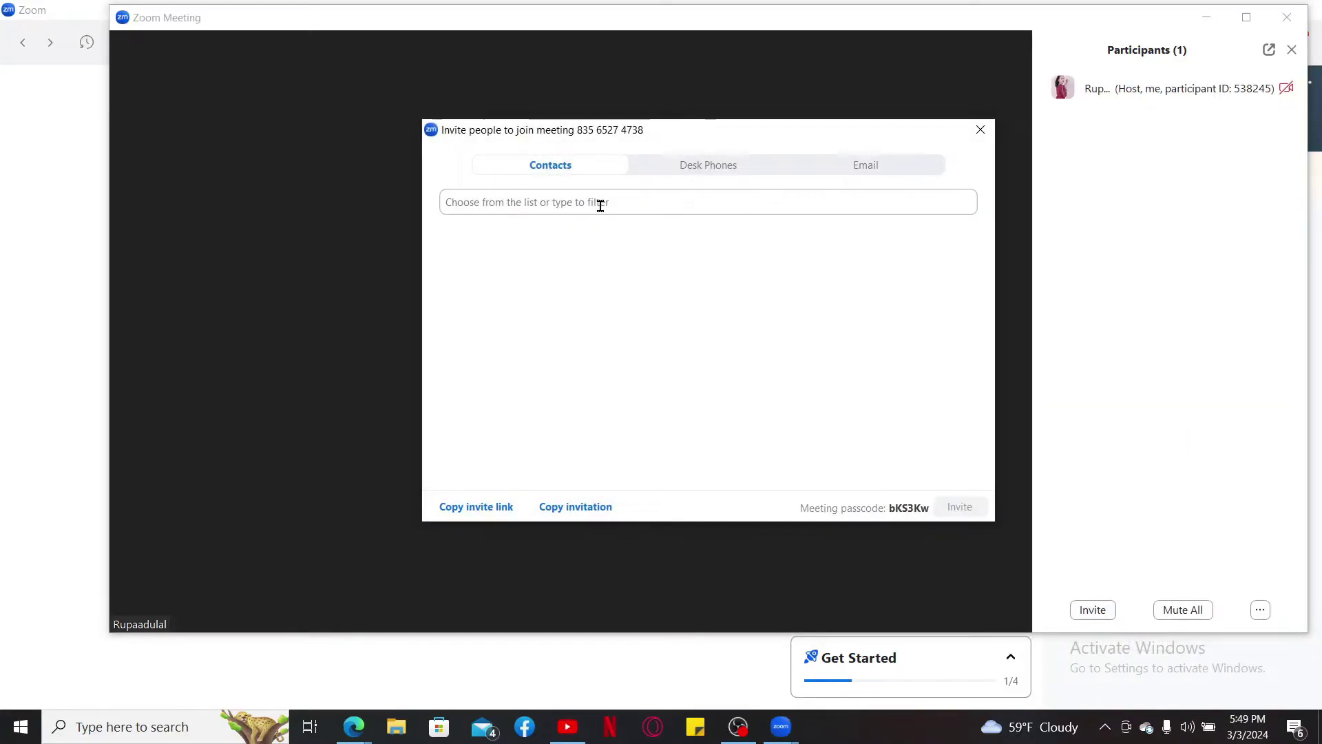
click(792, 173)
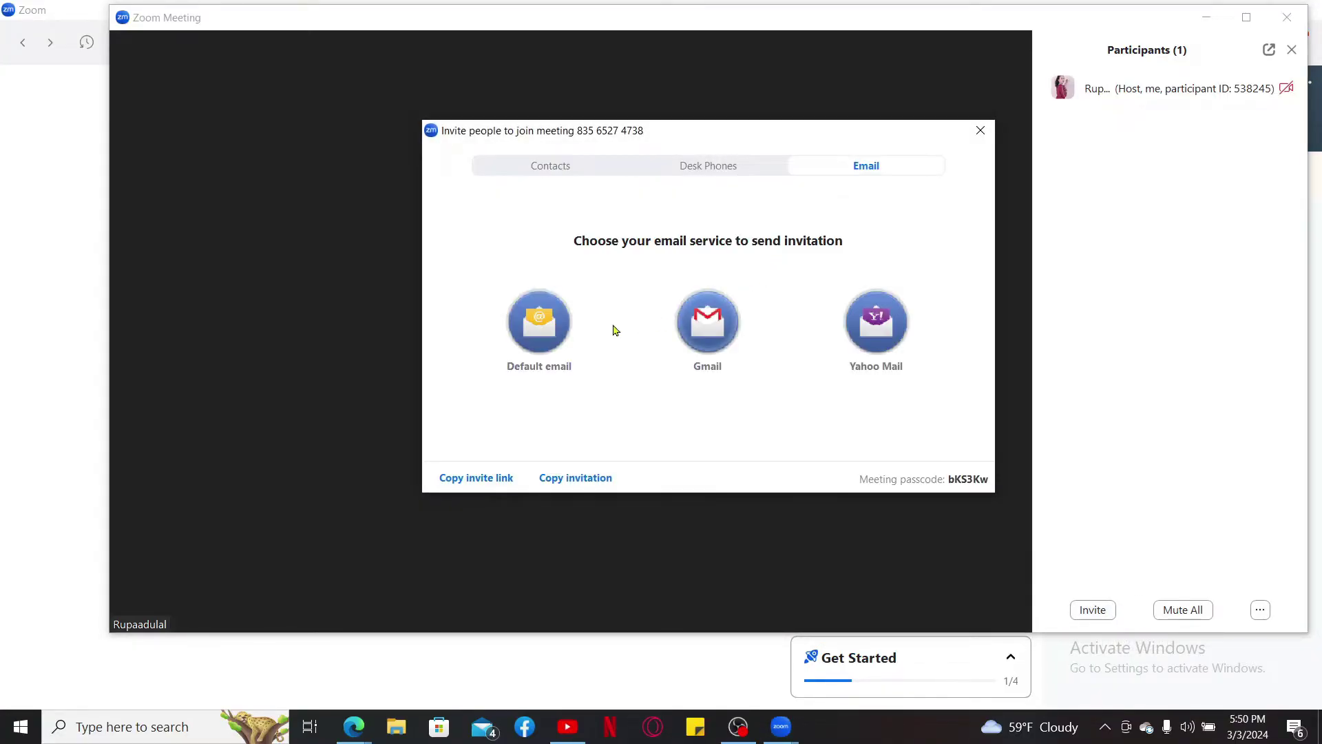
click(537, 168)
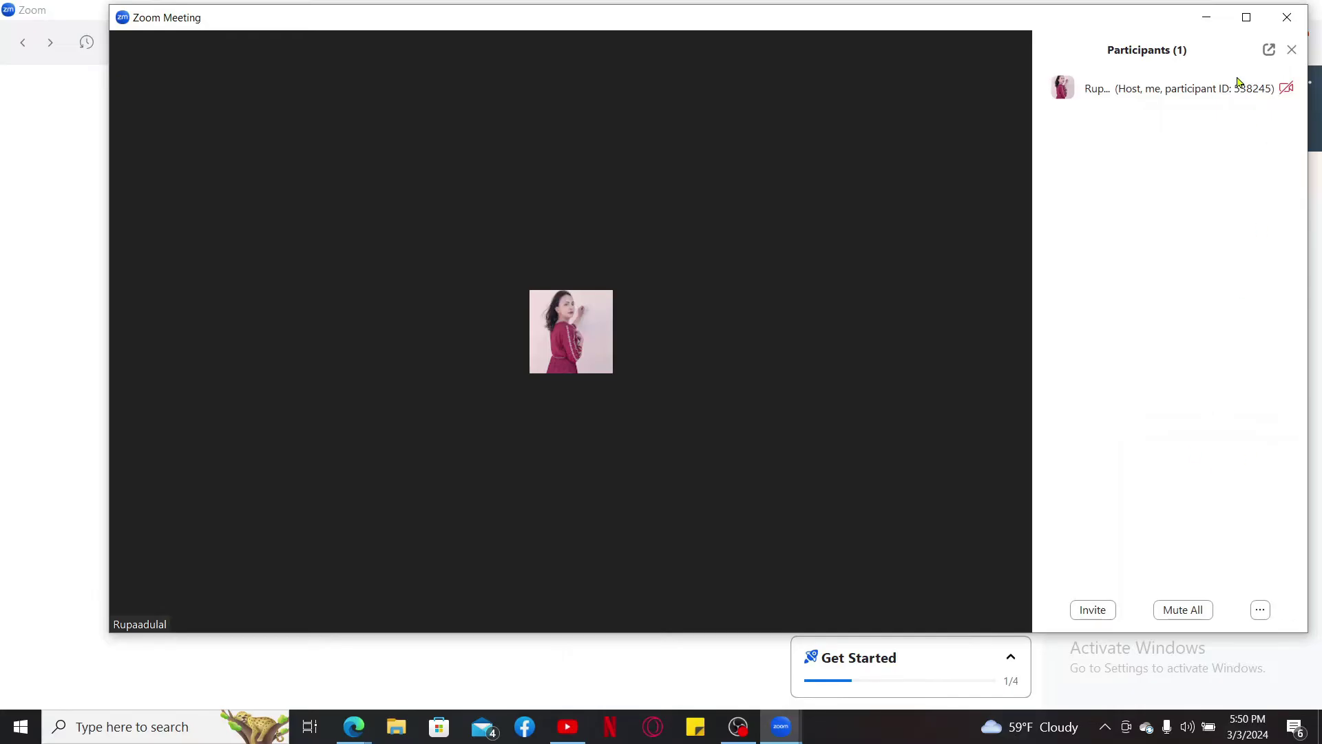
mouse_move(593, 511)
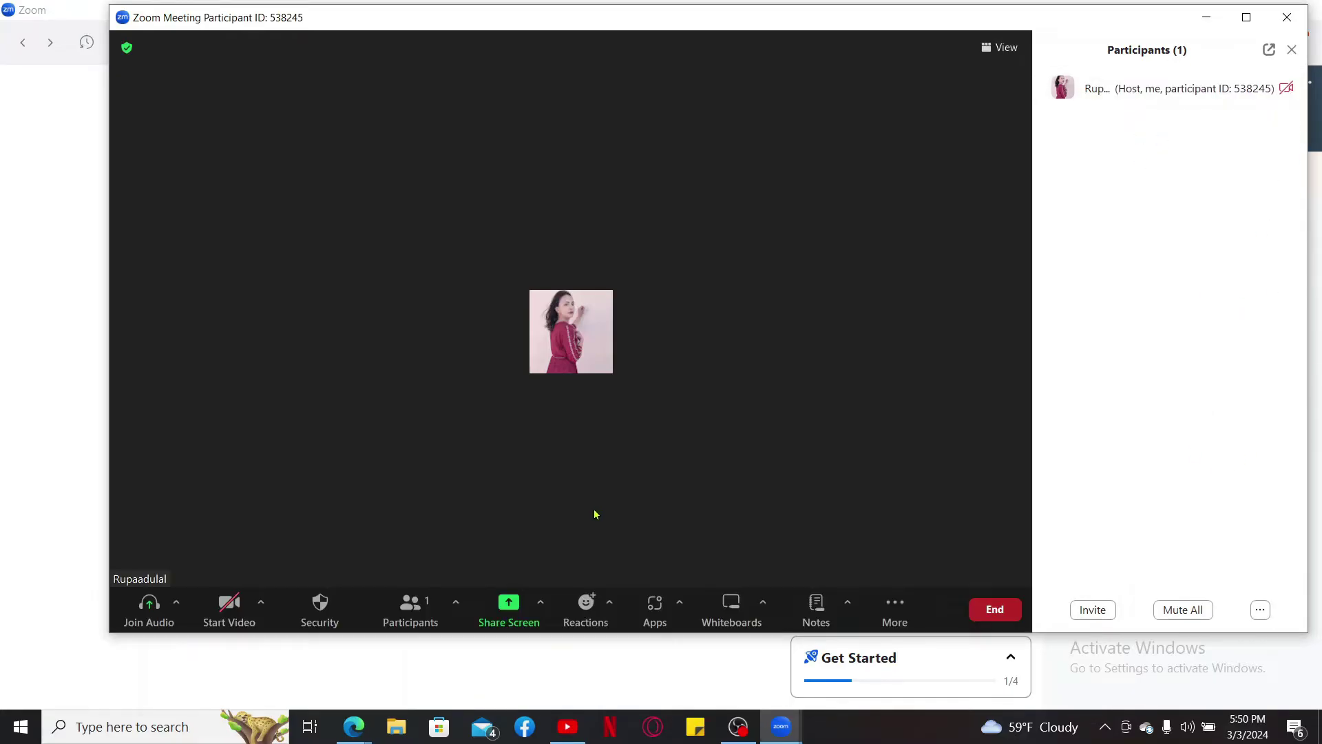
click(510, 608)
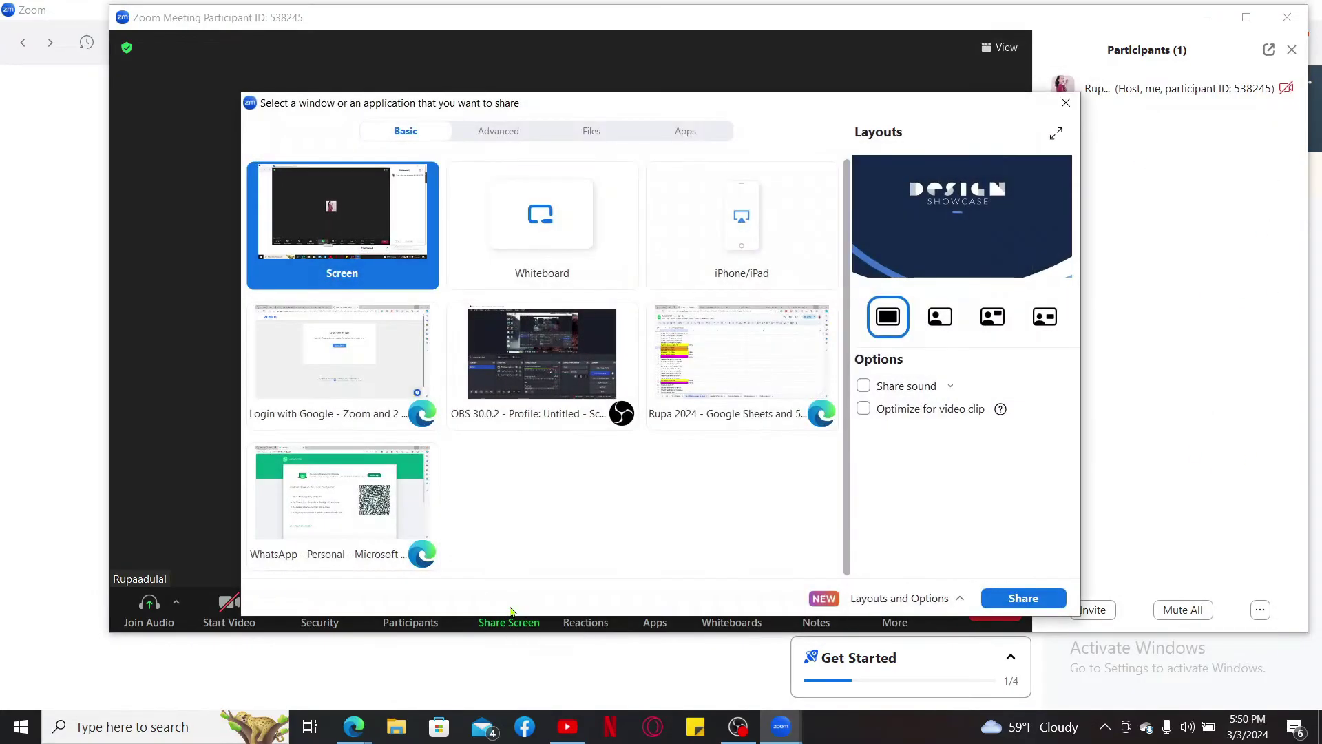
click(514, 614)
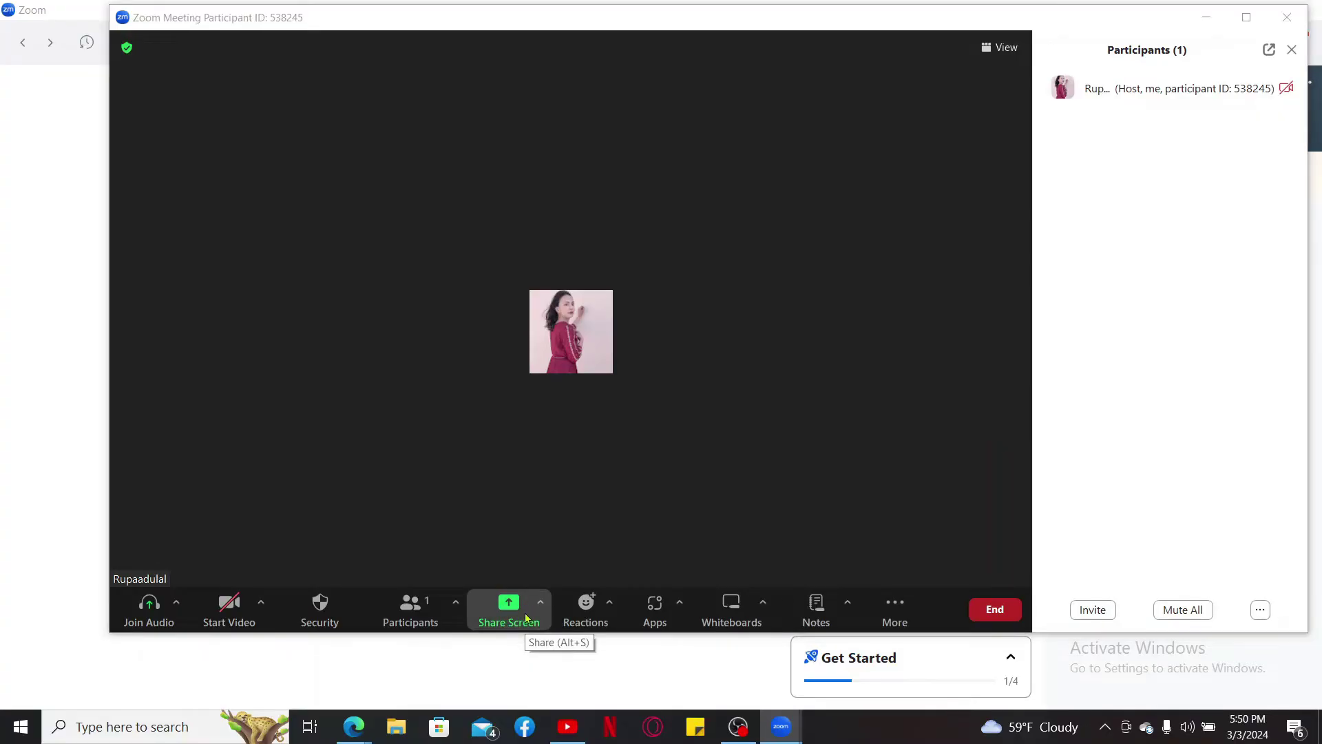
click(526, 617)
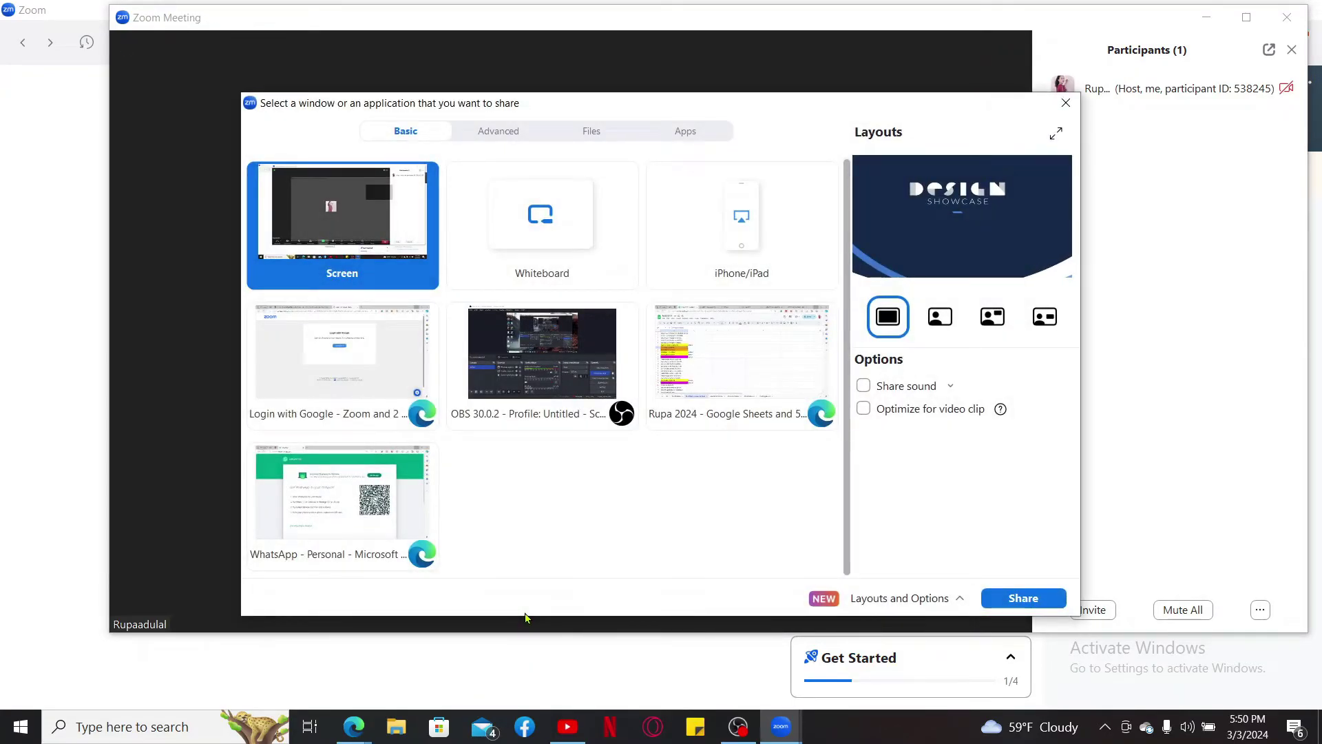
click(526, 618)
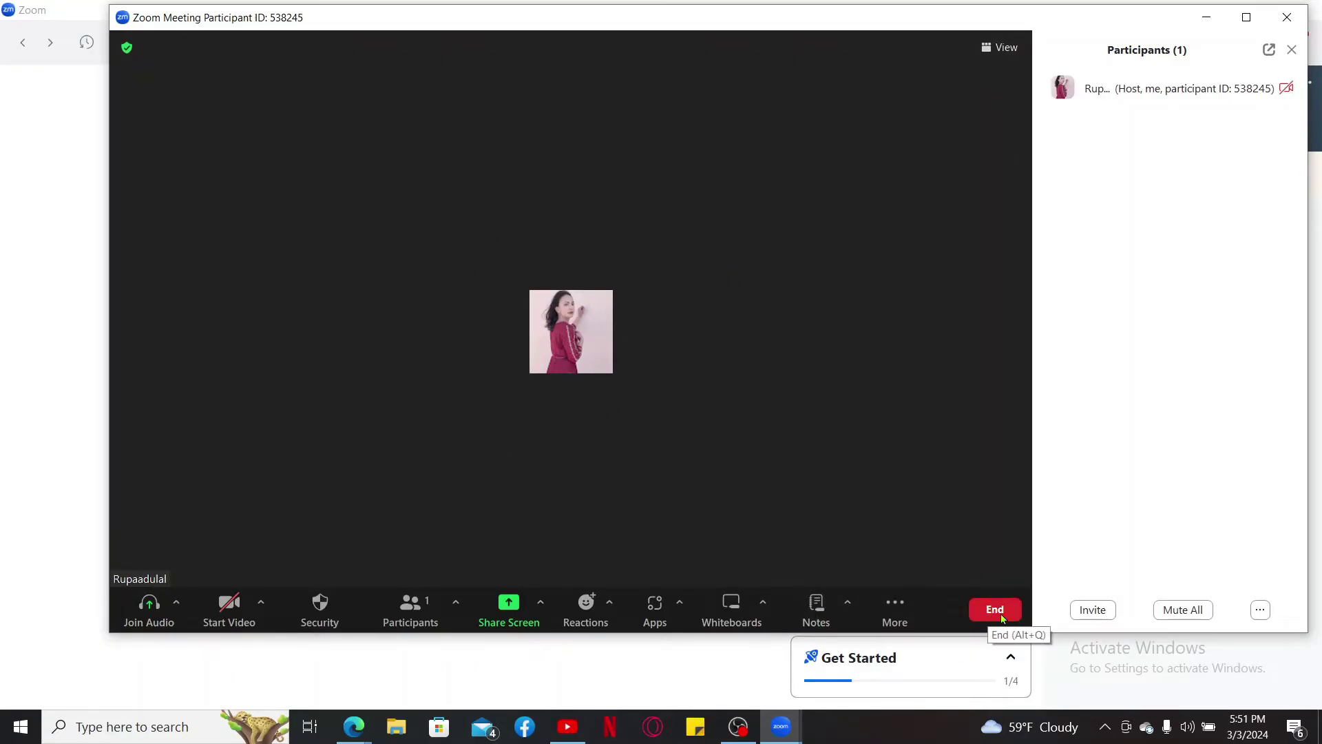
- End the meeting with End Meeting for All
click(995, 611)
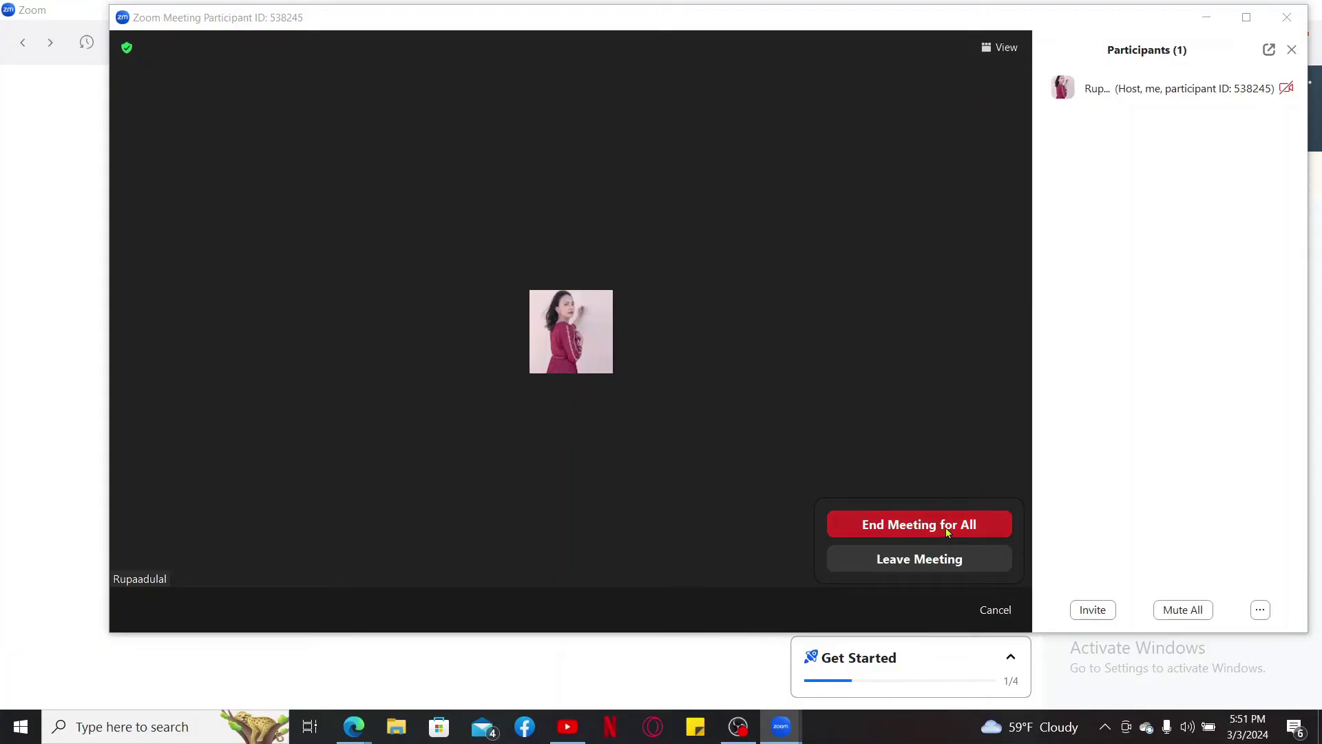
click(945, 527)
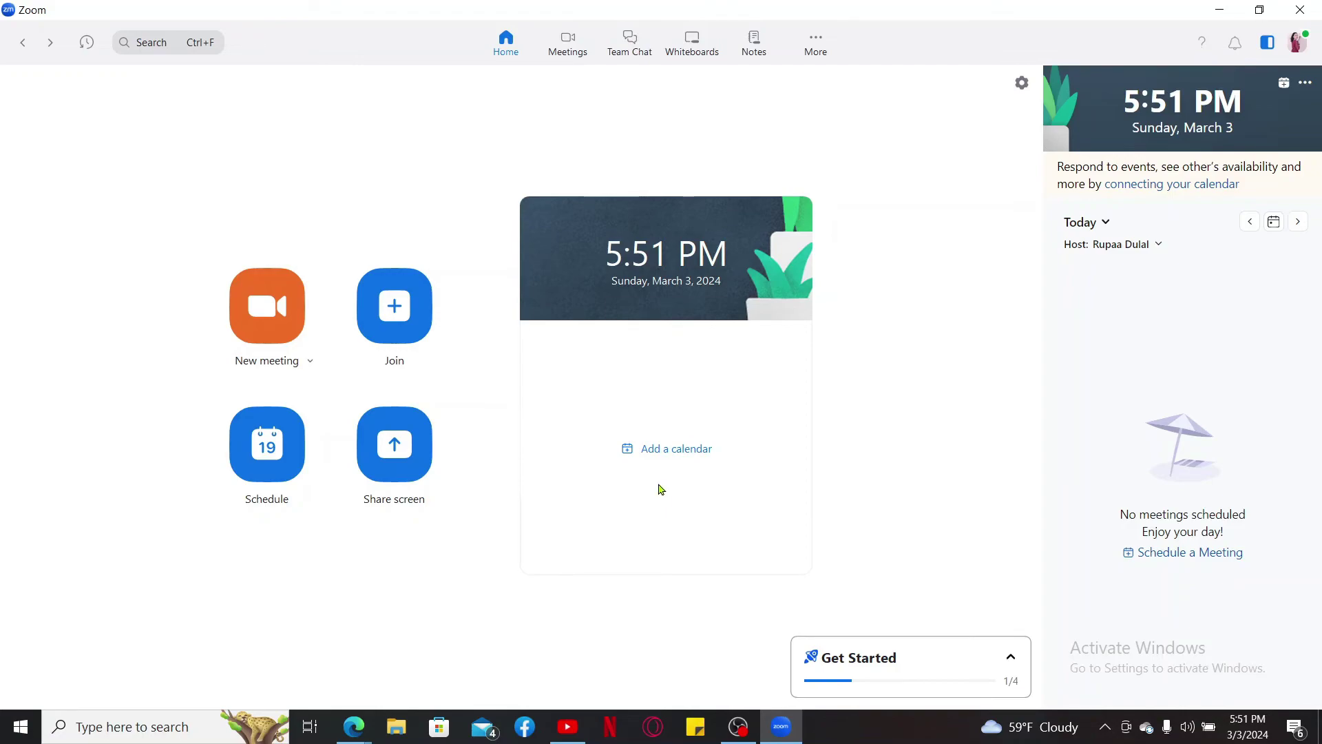
- Minimize the Zoom window to show the Windows desktop
click(1219, 17)
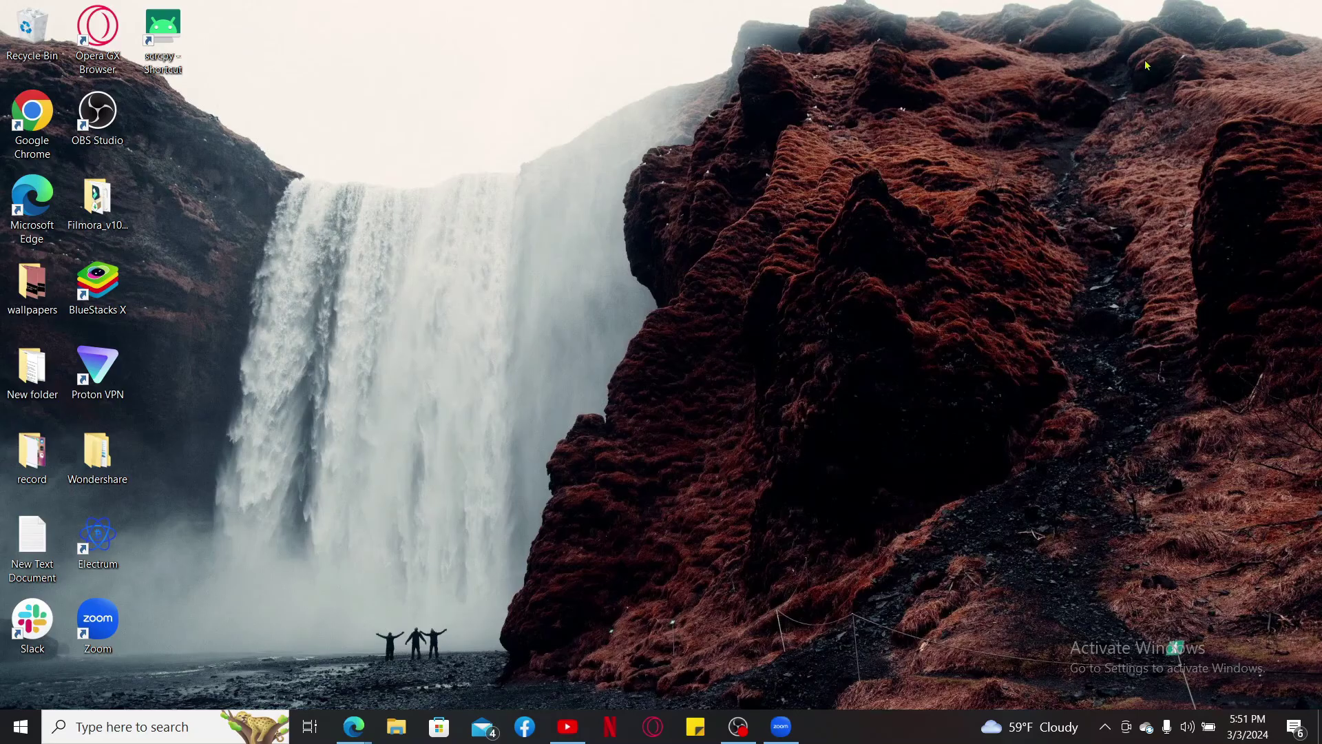